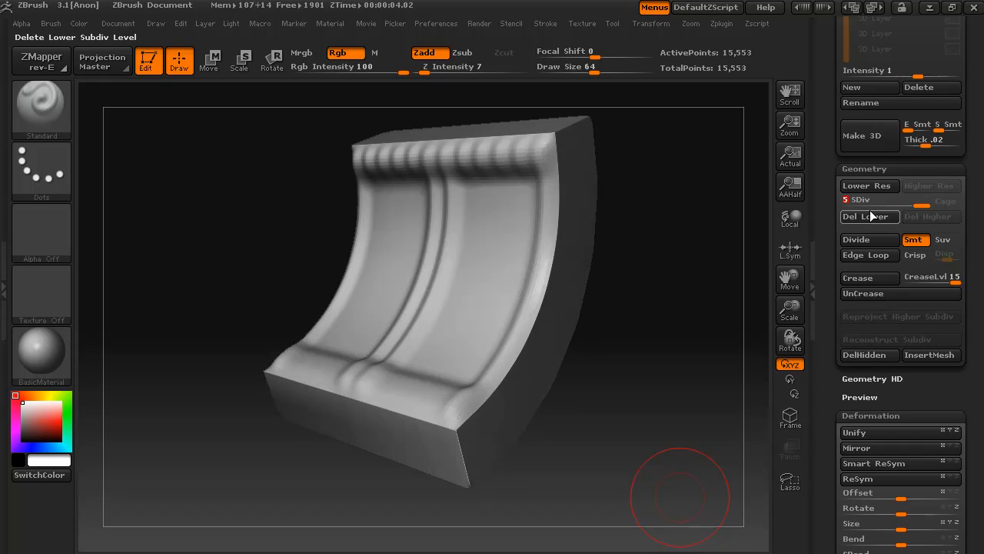
Examine the carved block's ridges, curved panels and base from the front, from an angle and close up
left_click_drag(829, 140, 826, 260)
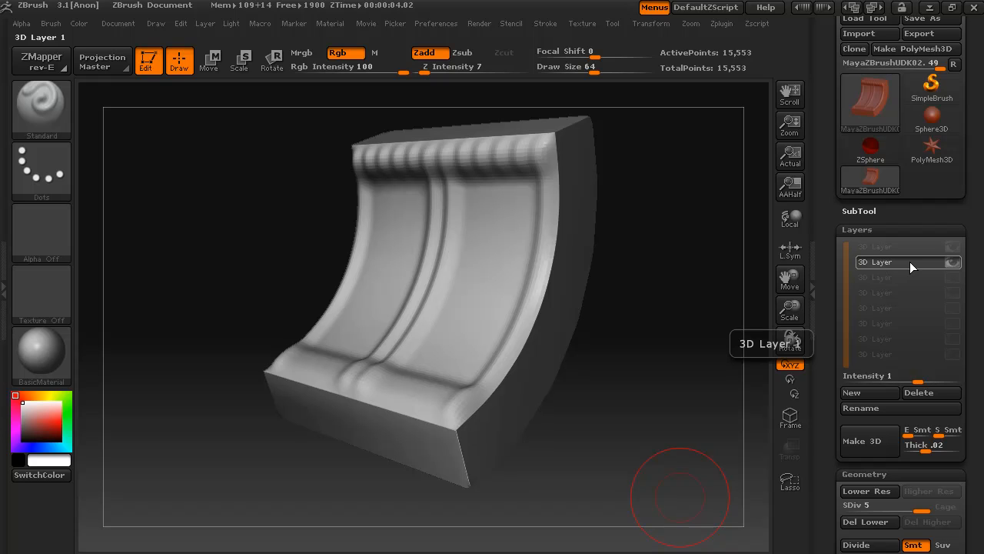
left_click_drag(574, 474, 598, 473)
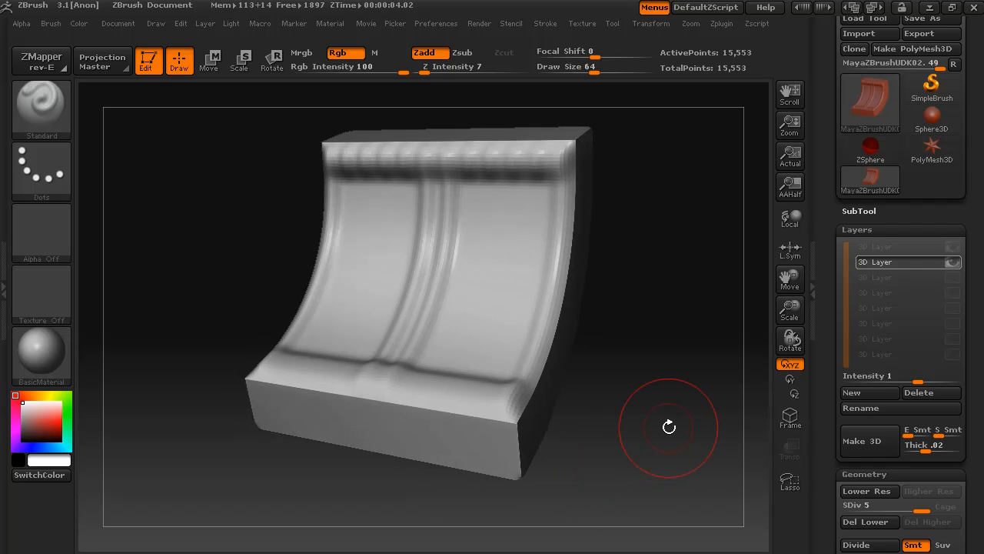
left_click_drag(633, 442, 670, 411)
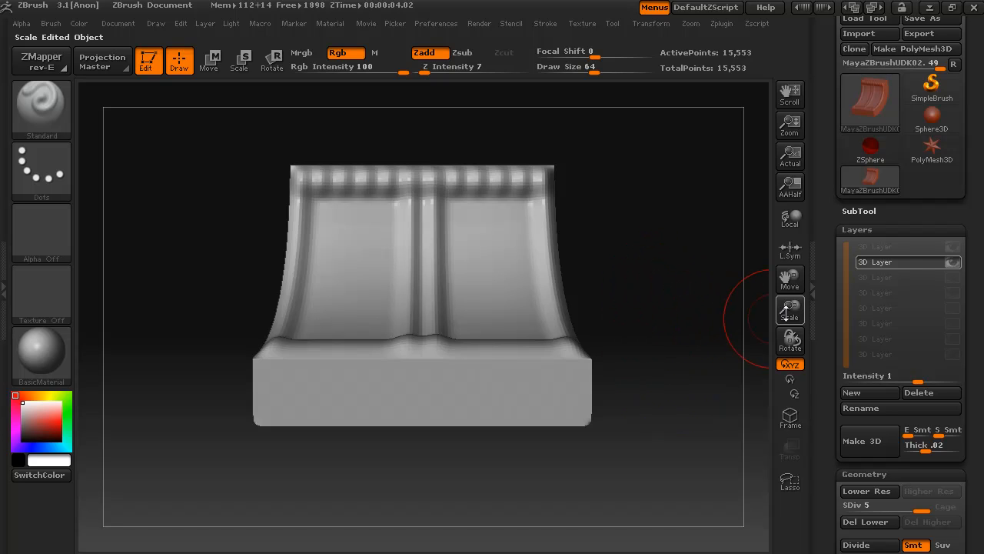
left_click_drag(790, 307, 776, 372)
left_click_drag(785, 277, 782, 316)
left_click_drag(747, 243, 695, 266)
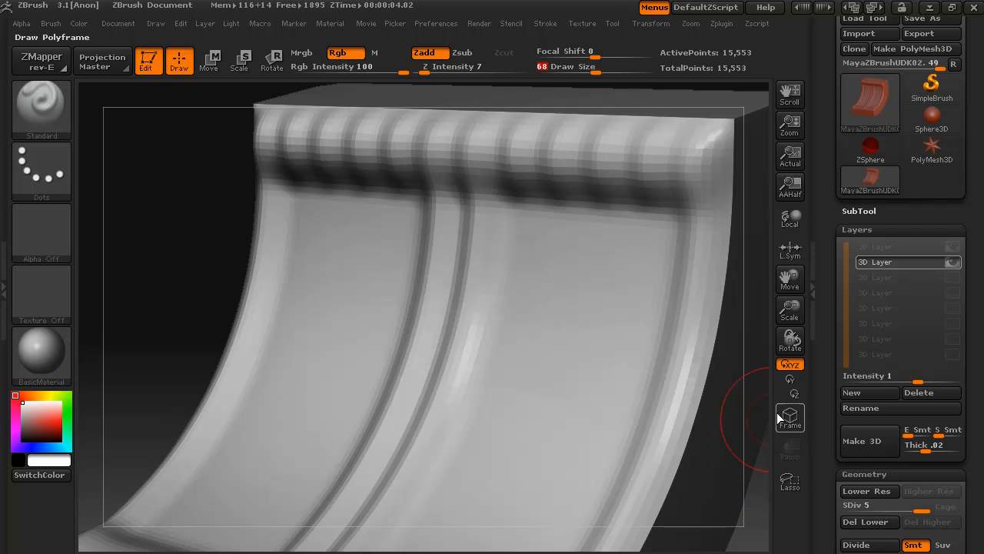
mouse_move(759, 368)
left_mouse_down()
mouse_move(767, 356)
mouse_move(758, 373)
left_mouse_up()
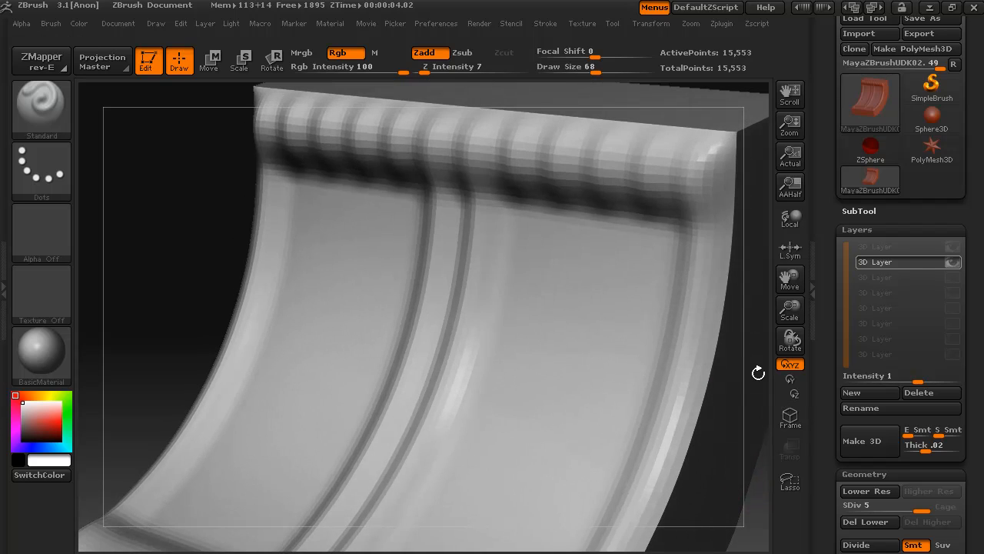
key("f")
left_click_drag(703, 422, 663, 411)
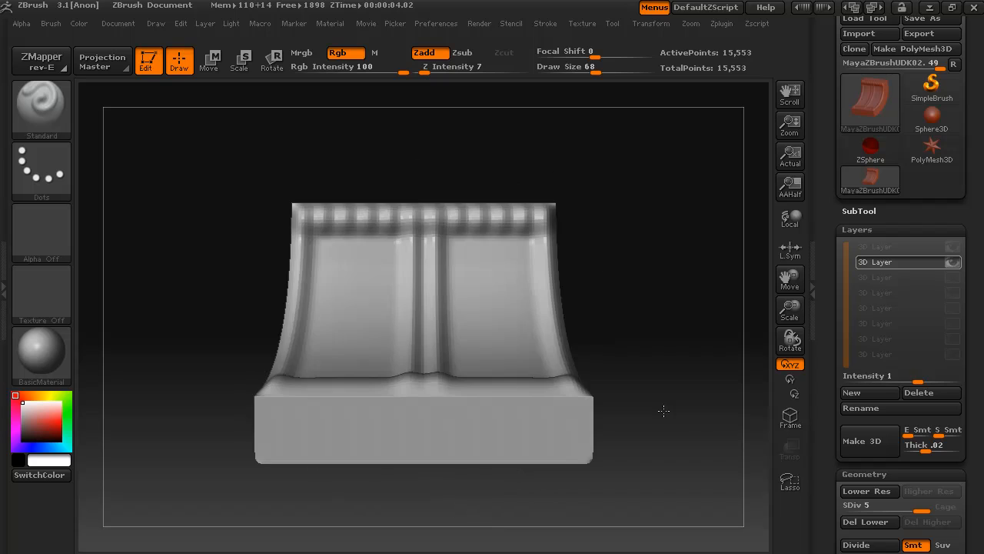
Sculpt soft, uneven indentations into both curved panels symmetrically with the Standard brush at Draw Size 68
left_click_drag(667, 354, 656, 380)
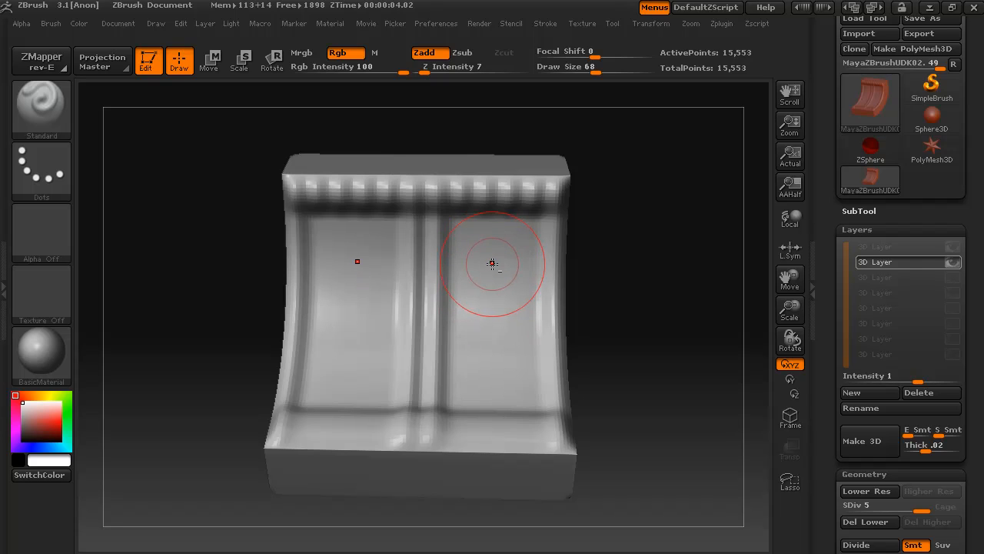
mouse_move(648, 336)
left_mouse_down()
mouse_move(618, 345)
mouse_move(589, 330)
left_mouse_up()
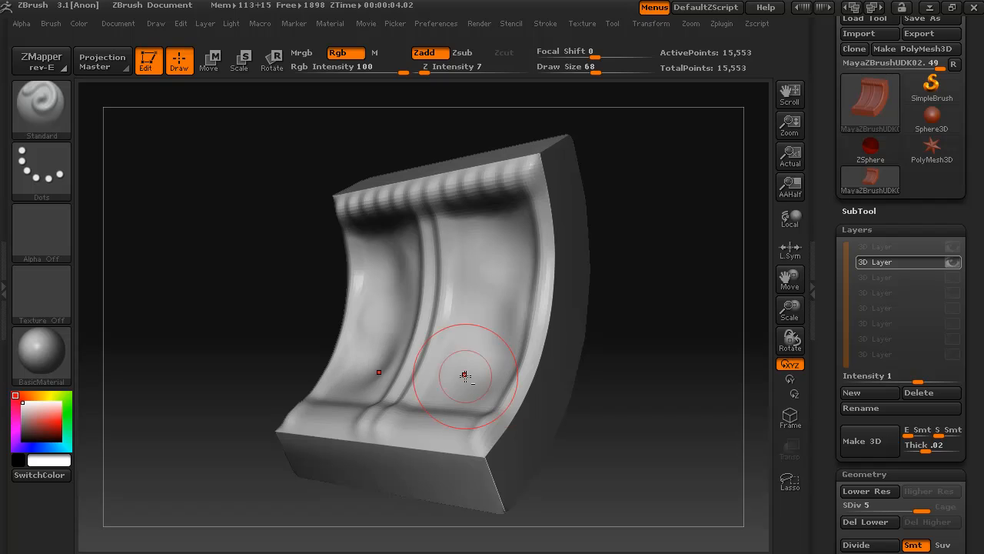
left_click_drag(630, 459, 653, 463)
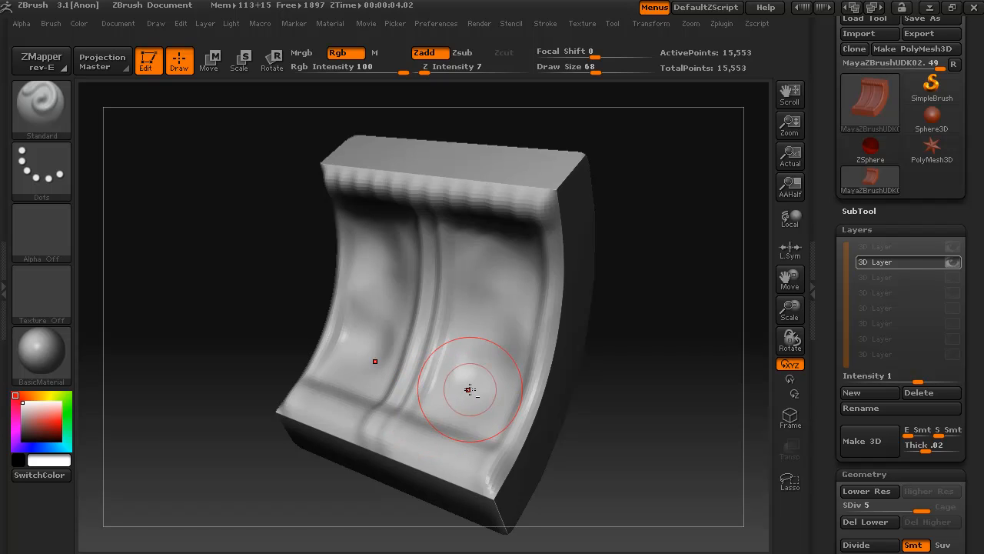
left_click_drag(599, 419, 670, 369)
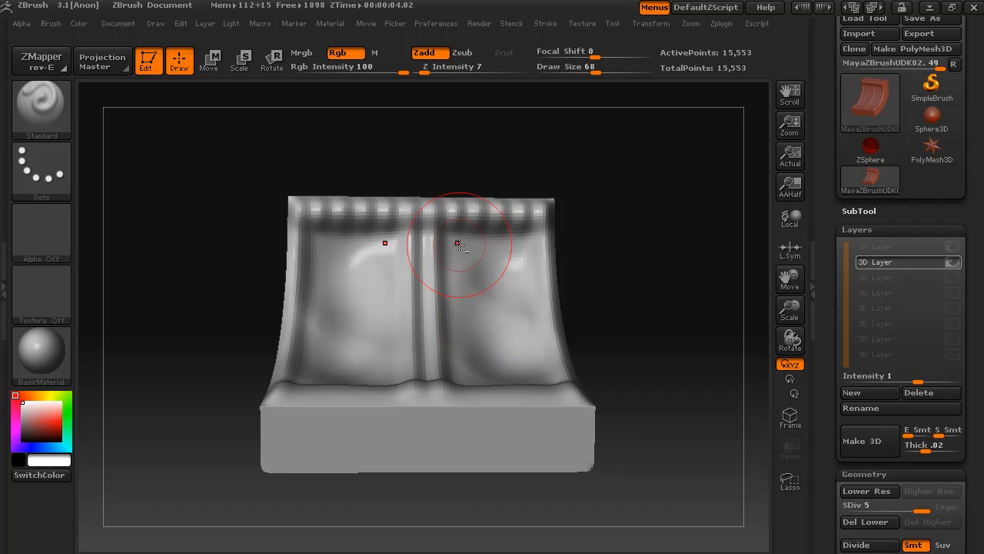
mouse_move(657, 316)
left_mouse_down()
mouse_move(597, 336)
mouse_move(585, 355)
mouse_move(561, 354)
mouse_move(690, 321)
mouse_move(589, 353)
left_mouse_up()
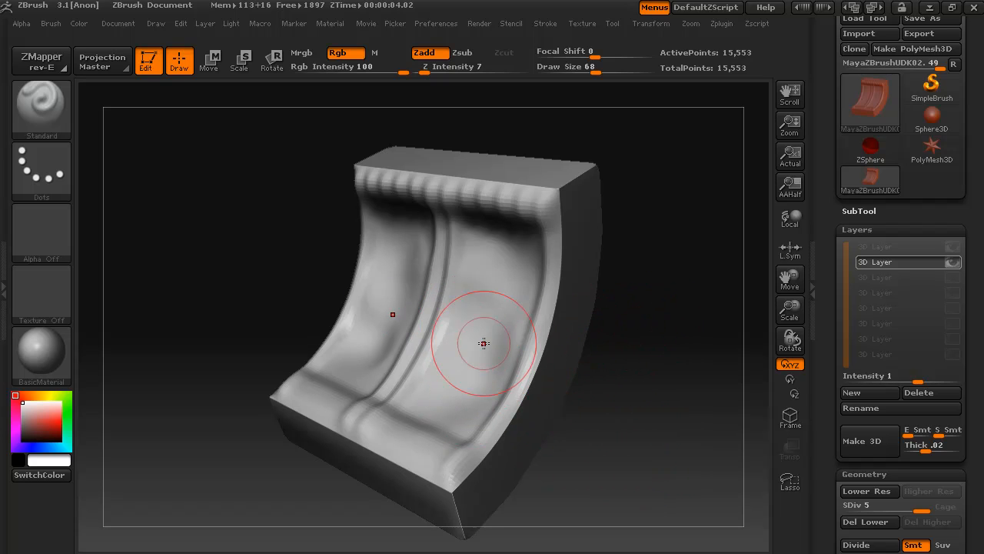
mouse_move(641, 454)
left_mouse_down()
mouse_move(695, 413)
mouse_move(679, 413)
mouse_move(656, 443)
left_mouse_up()
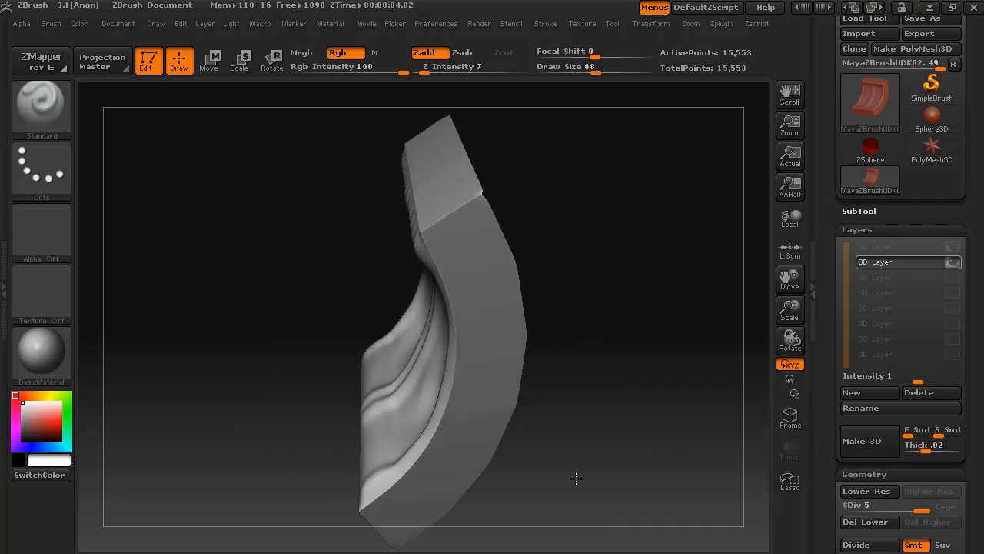
left_click_drag(673, 430, 650, 442)
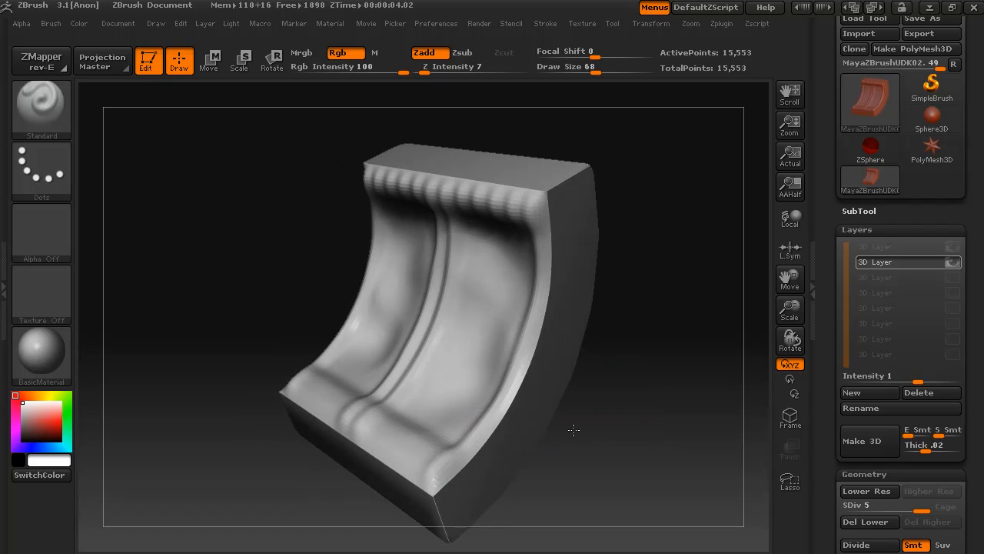
left_click_drag(601, 444, 652, 401)
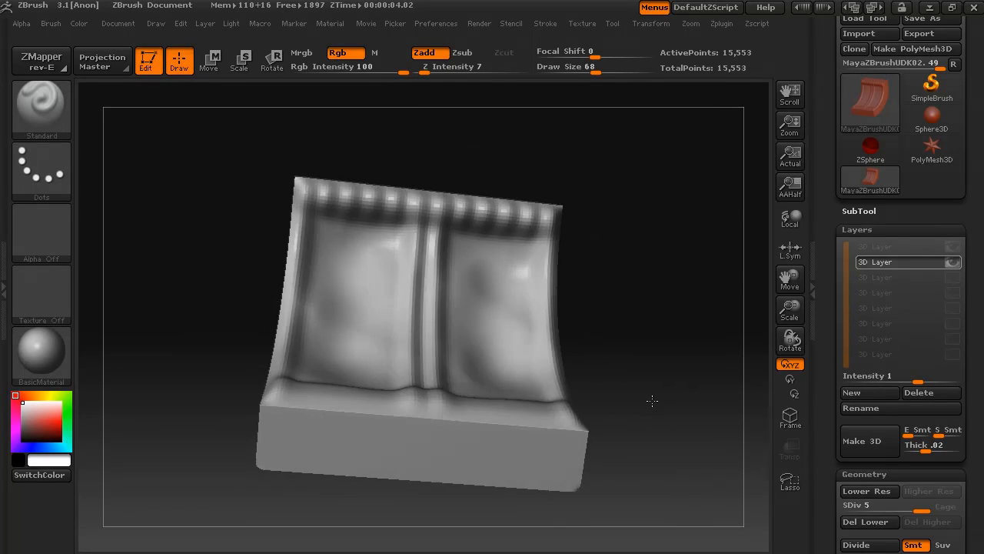
left_click_drag(552, 433, 633, 444)
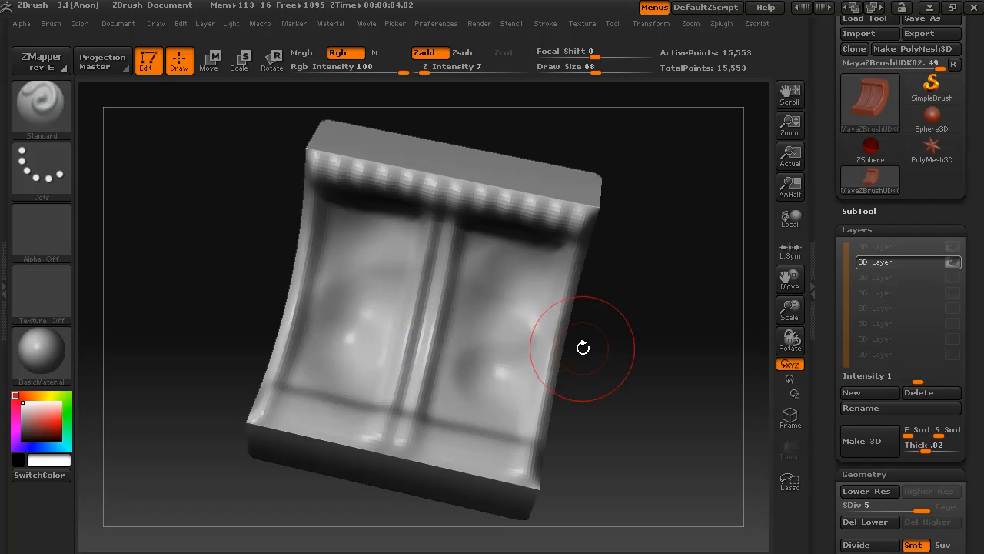
left_click_drag(650, 392, 615, 367)
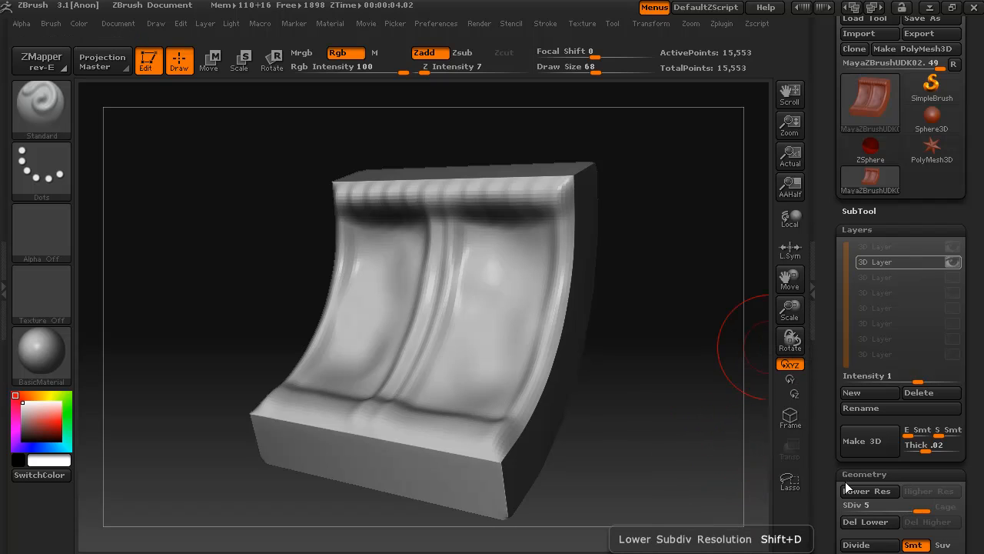
Divide the mesh once to add subdivision level 6
left_click_drag(824, 492, 824, 378)
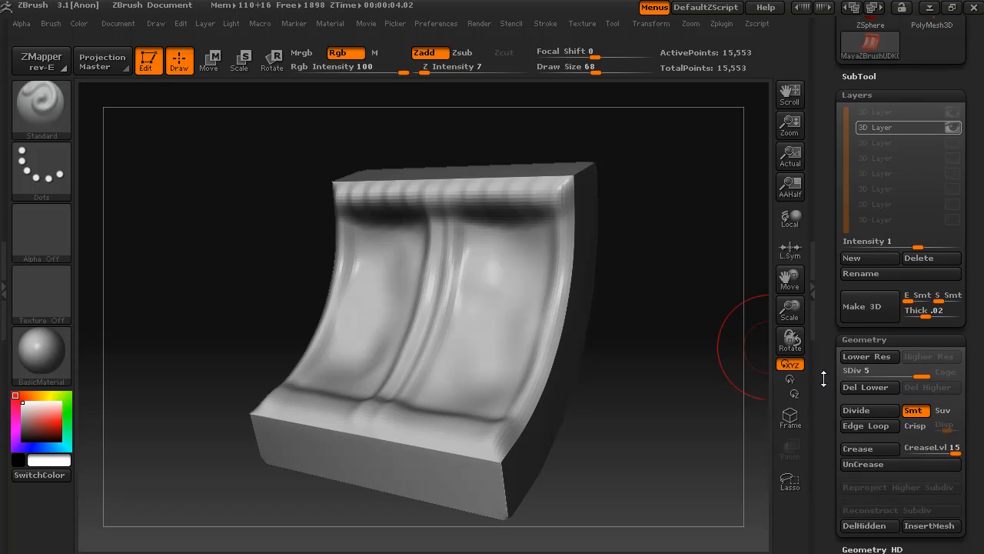
left_click(868, 411)
left_click_drag(682, 451, 700, 419)
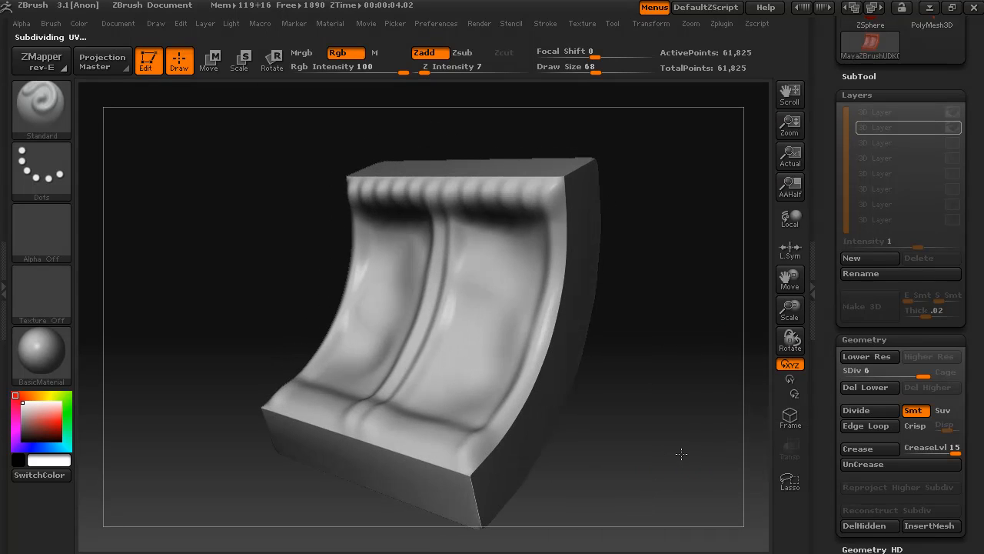
Create a new 3D layer at subdivision level 6
left_click_drag(790, 308, 776, 381)
left_click_drag(736, 505, 745, 486)
mouse_move(732, 487)
left_mouse_down()
mouse_move(754, 493)
mouse_move(725, 503)
left_mouse_up()
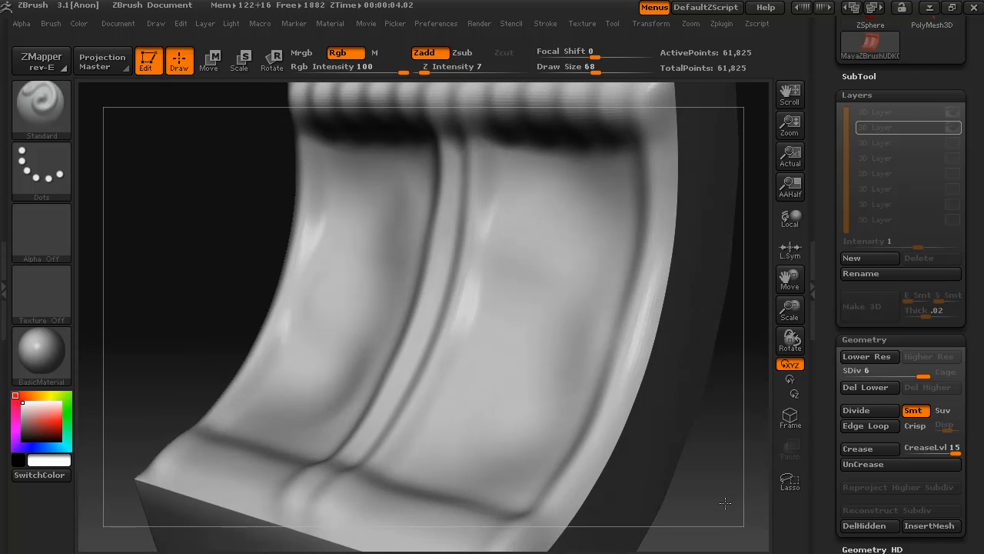
left_click(875, 259)
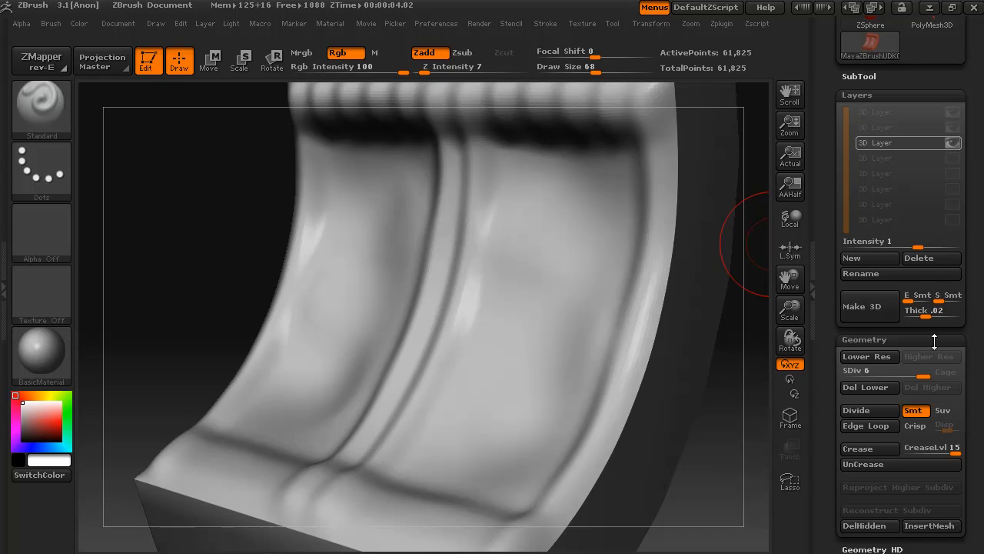
Switch the mesh to subdivision level 3 and rename the first 3D layer "BoneRidges"
left_click_drag(923, 373, 878, 383)
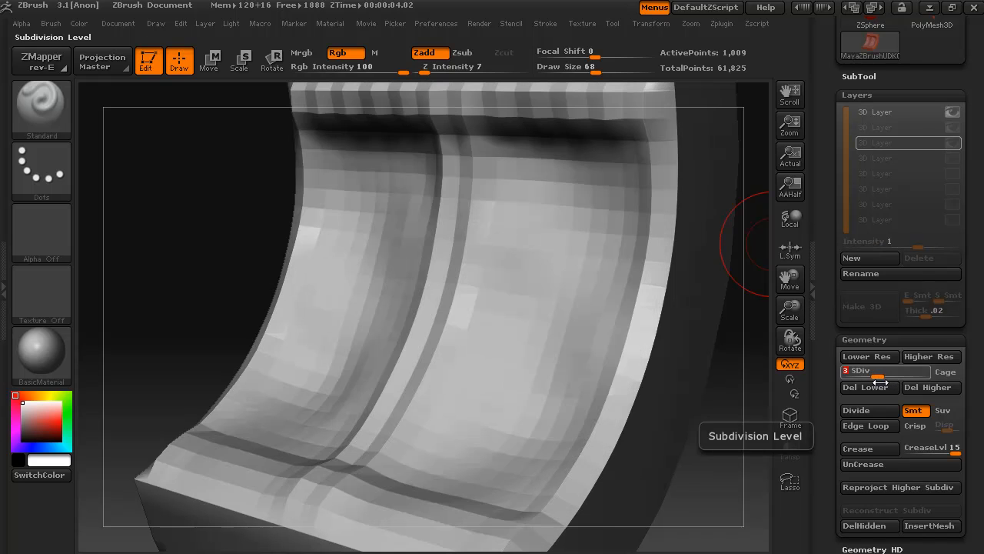
left_click(875, 111)
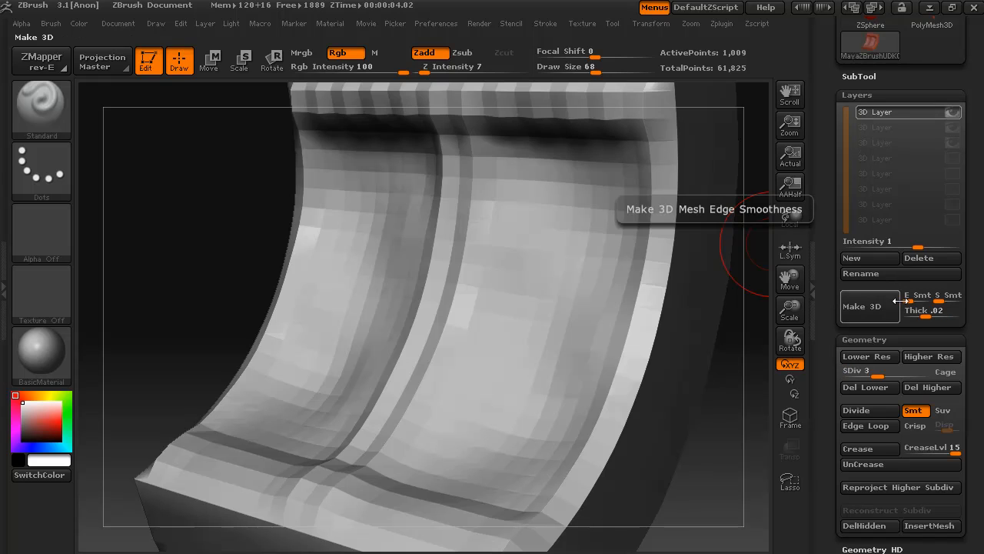
left_click(872, 273)
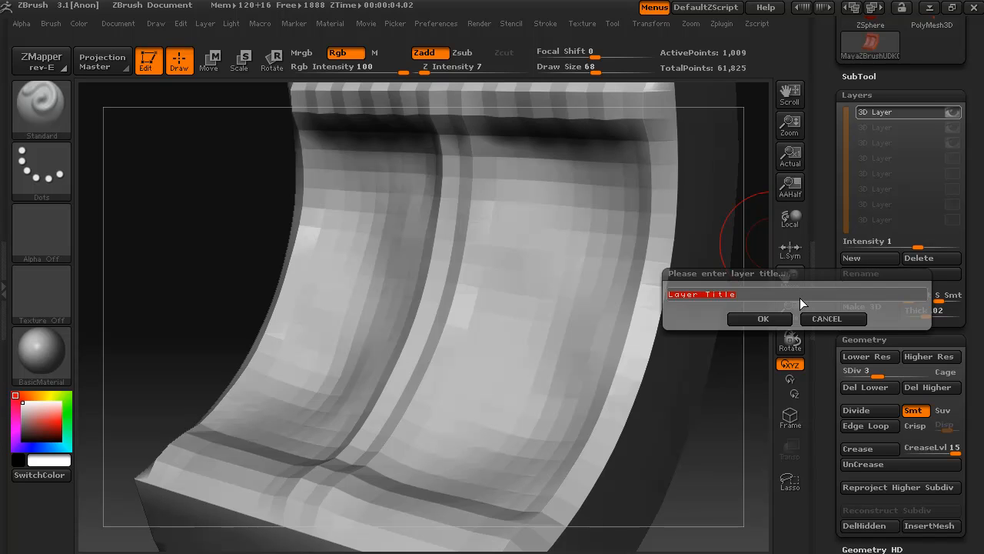
type("BoneRidges")
key("Return")
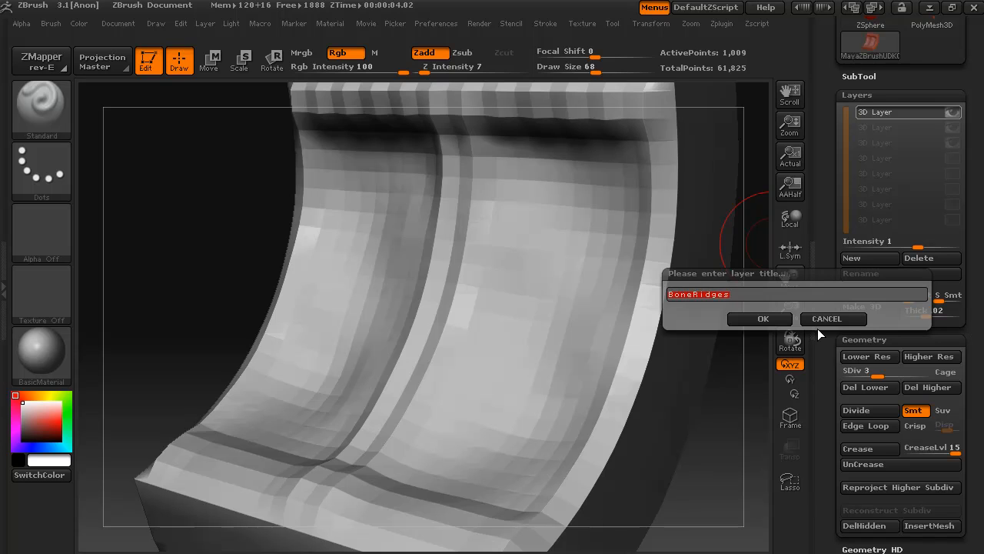
left_click(759, 318)
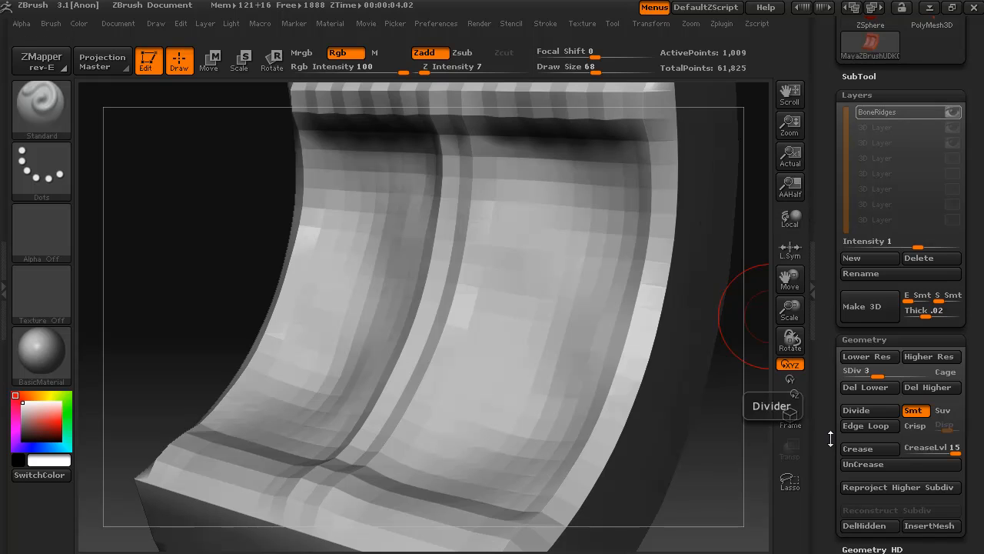
Switch the mesh to subdivision level 5 and rename the second 3D layer "Indent"
left_click_drag(878, 374, 909, 378)
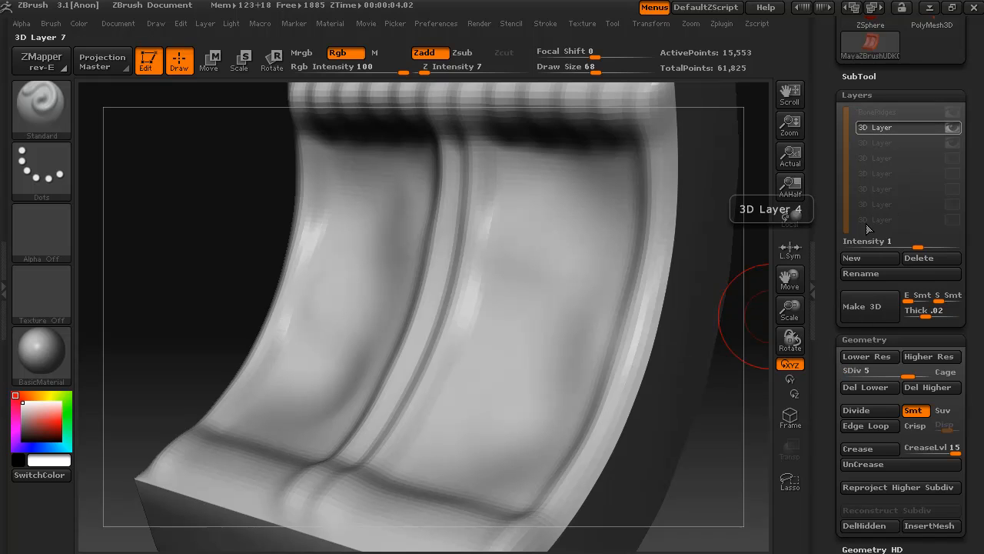
left_click(859, 275)
left_click(767, 295)
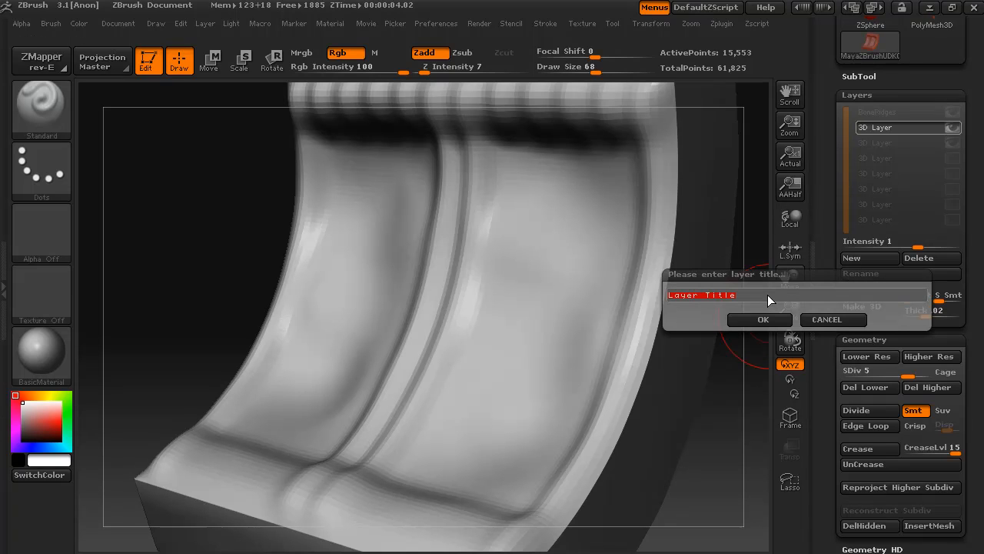
type("Indent")
key("Return")
left_click(764, 319)
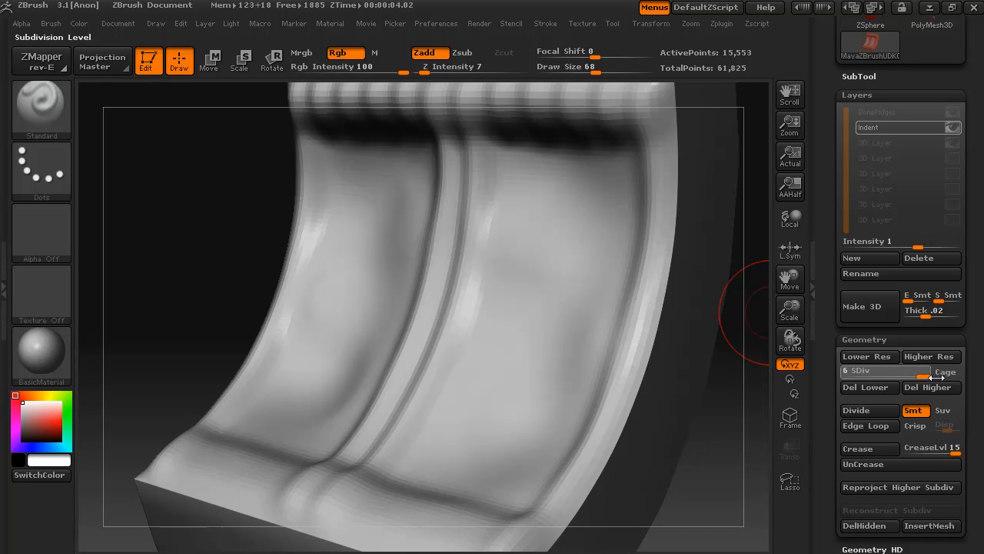
Return the mesh to subdivision level 6 and rename the third 3D layer "Blending Detail 6"
left_click_drag(936, 377, 936, 377)
left_click(875, 144)
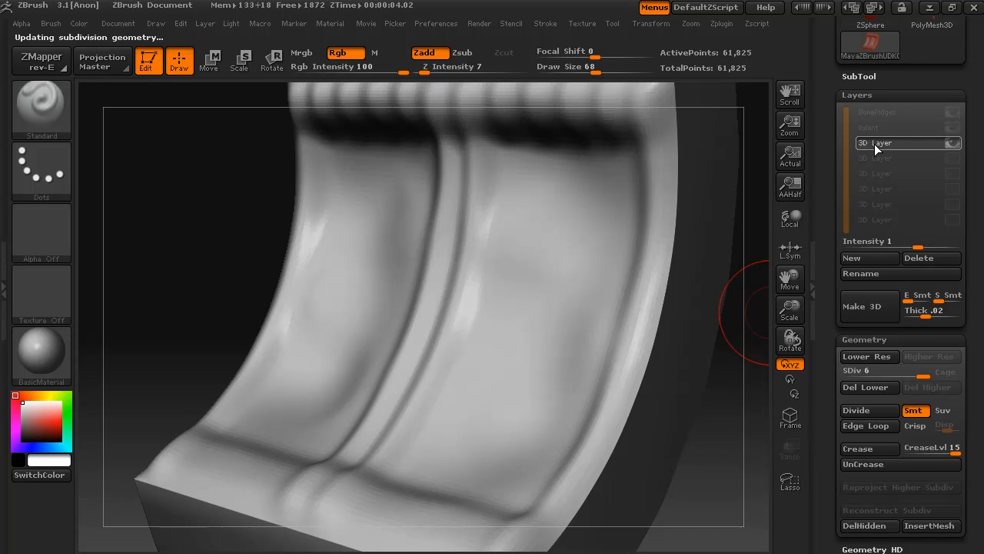
left_click(868, 272)
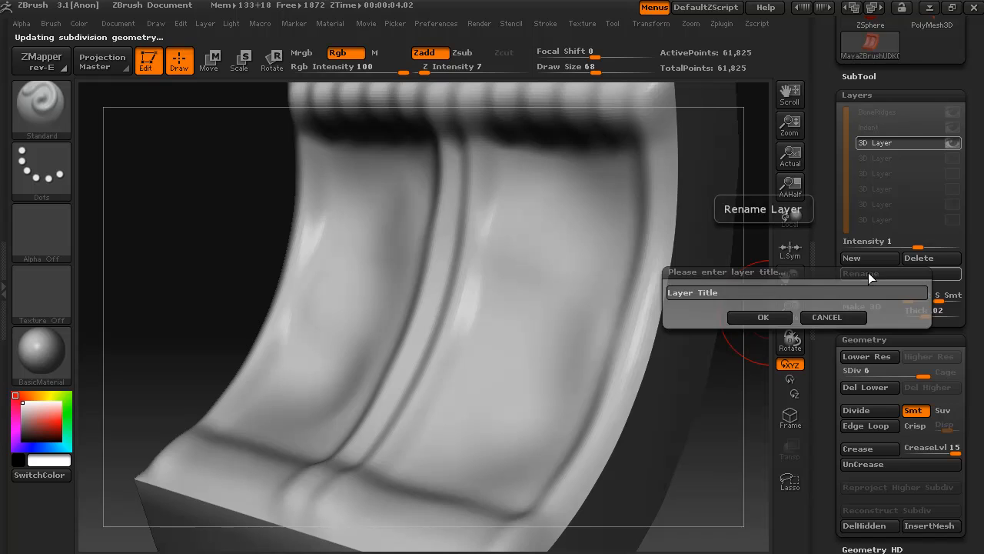
left_click(736, 292)
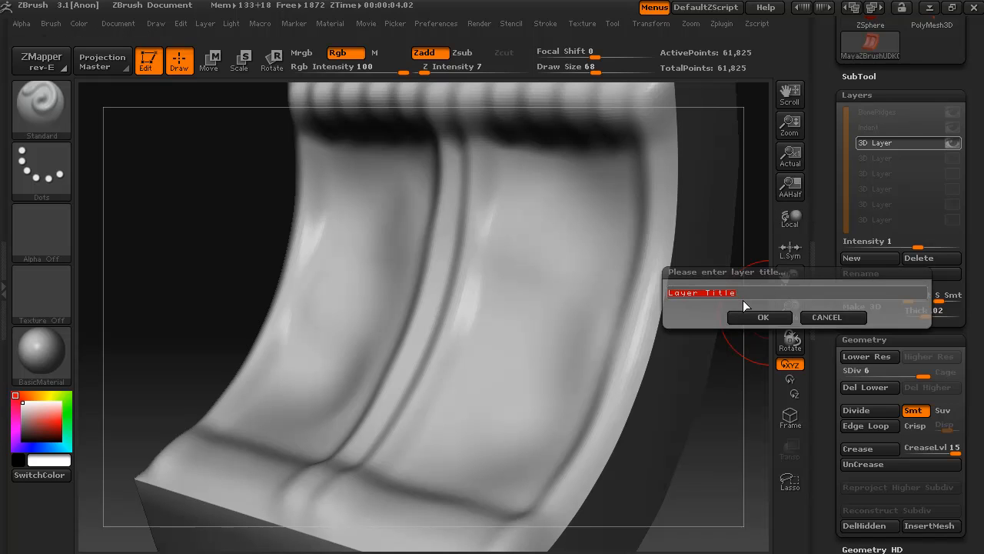
type("Blending")
key("shift+Left")
key("shift+Left")
key("shift+Left")
key("shift+Left")
key("shift+Left")
key("shift+Left")
key("shift+Left")
key("shift+Left")
key("shift+Left")
key("shift+Left")
key("shift+Left")
key("shift+Left")
key("shift+Left")
key("shift+Left")
key("shift+Left")
key("shift+Left")
key("shift+Left")
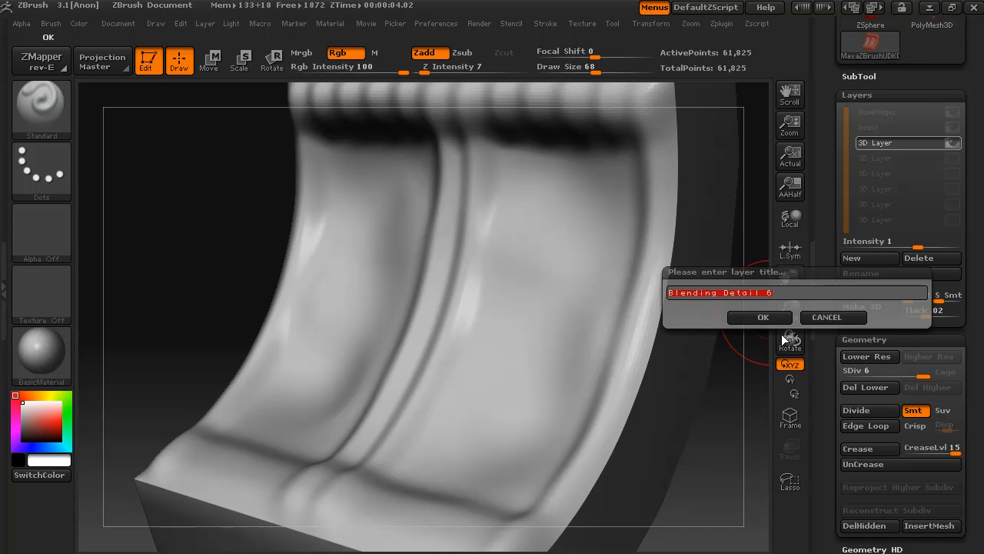
left_click(769, 317)
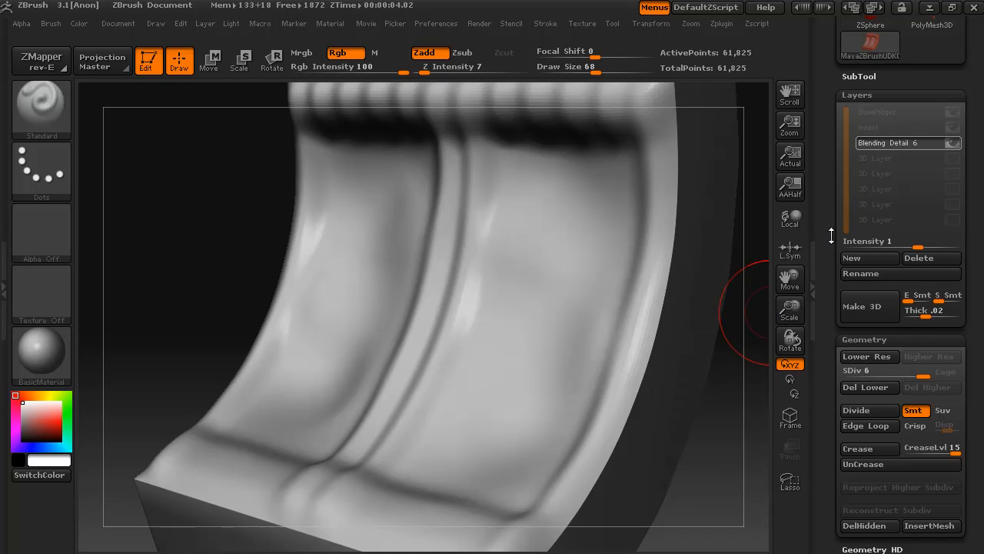
key("space")
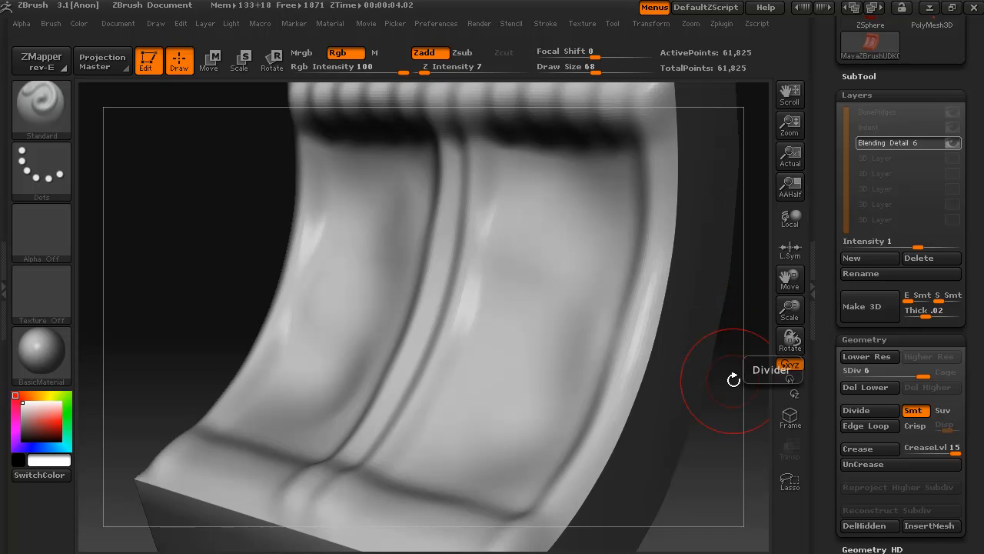
mouse_move(738, 479)
left_mouse_down()
mouse_move(723, 471)
mouse_move(736, 483)
left_mouse_up()
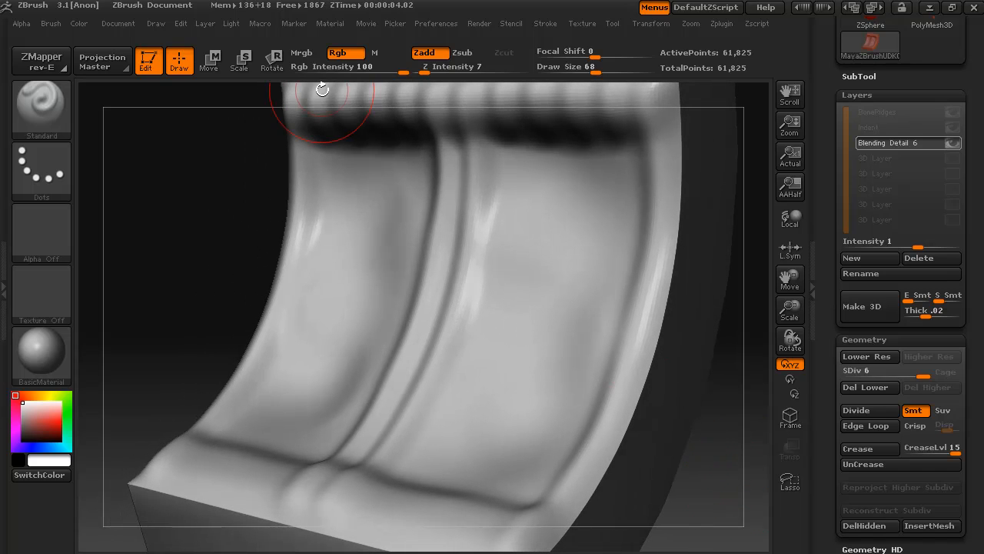
mouse_move(277, 246)
left_mouse_down()
mouse_move(221, 262)
mouse_move(262, 254)
mouse_move(244, 252)
mouse_move(235, 272)
mouse_move(232, 264)
mouse_move(254, 262)
left_mouse_up()
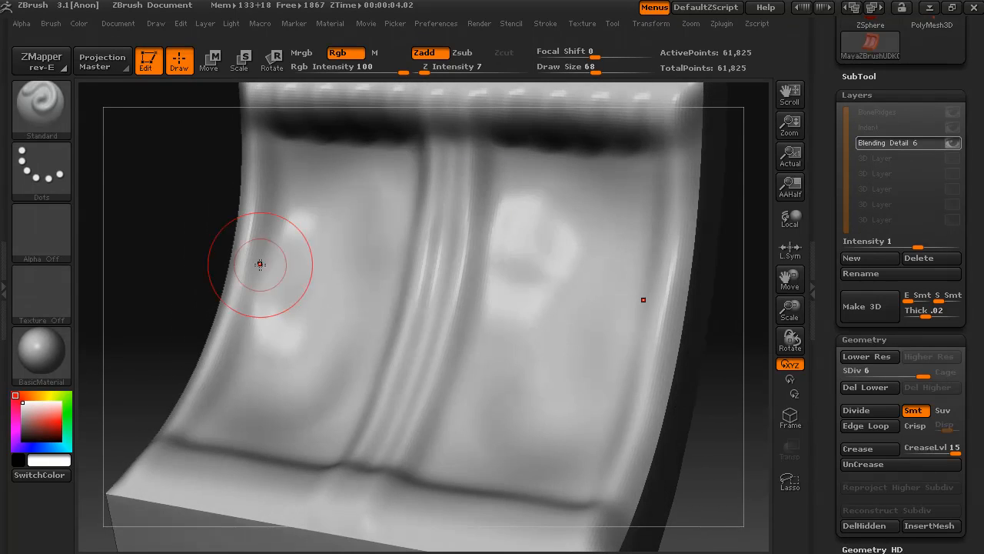
left_click_drag(597, 74, 573, 73)
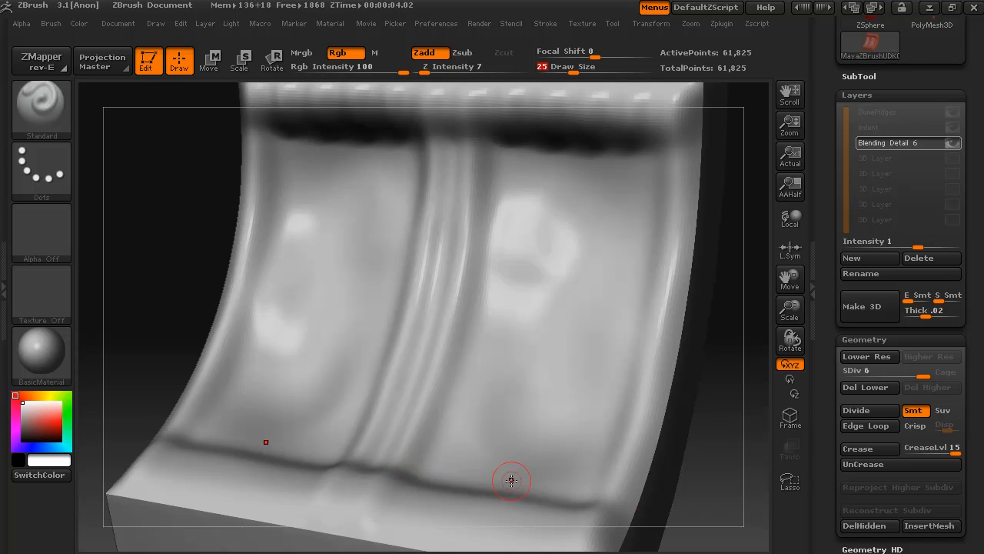
left_click_drag(723, 459, 710, 473)
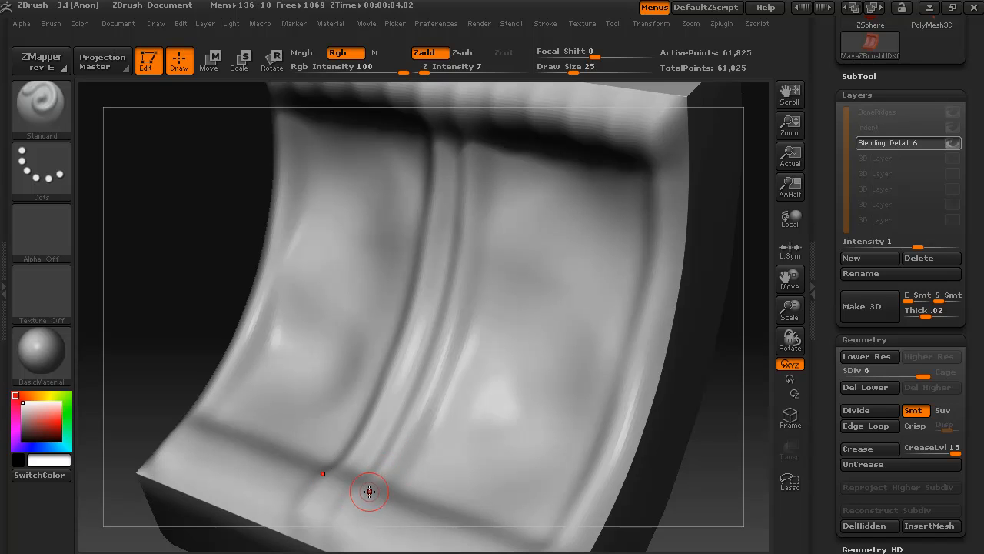
left_click_drag(359, 500, 400, 471)
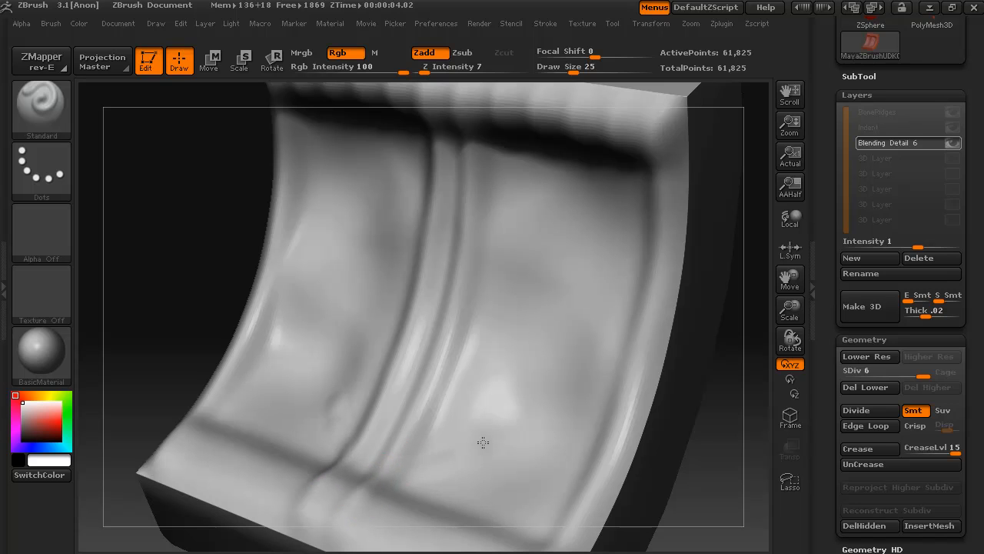
mouse_move(727, 479)
left_mouse_down()
mouse_move(759, 456)
mouse_move(706, 482)
mouse_move(722, 499)
mouse_move(754, 483)
left_mouse_up()
key("ctrl+z")
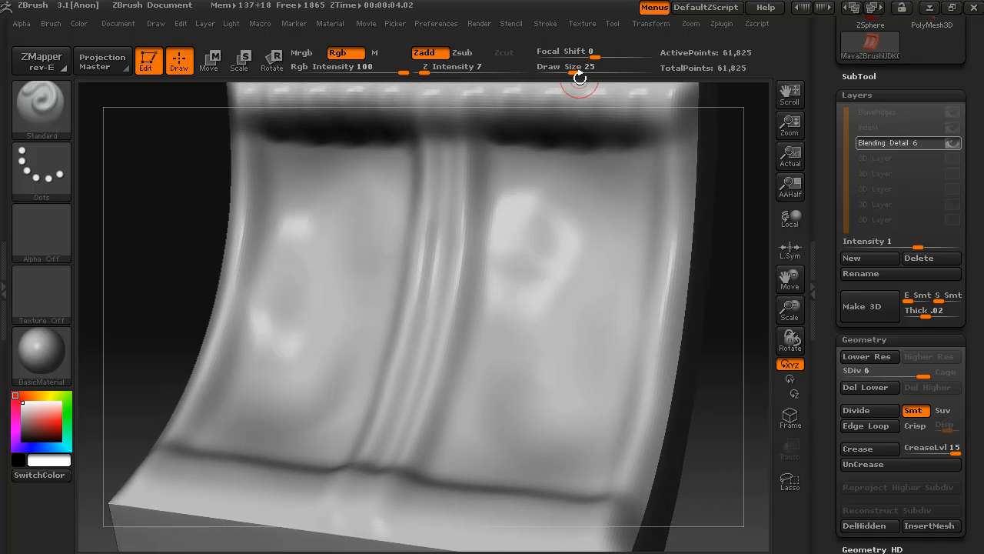
Set the draw size to 37 and sculpt curved raised scrolls in the upper and lower areas of the two mirrored panels
left_click_drag(573, 72, 581, 72)
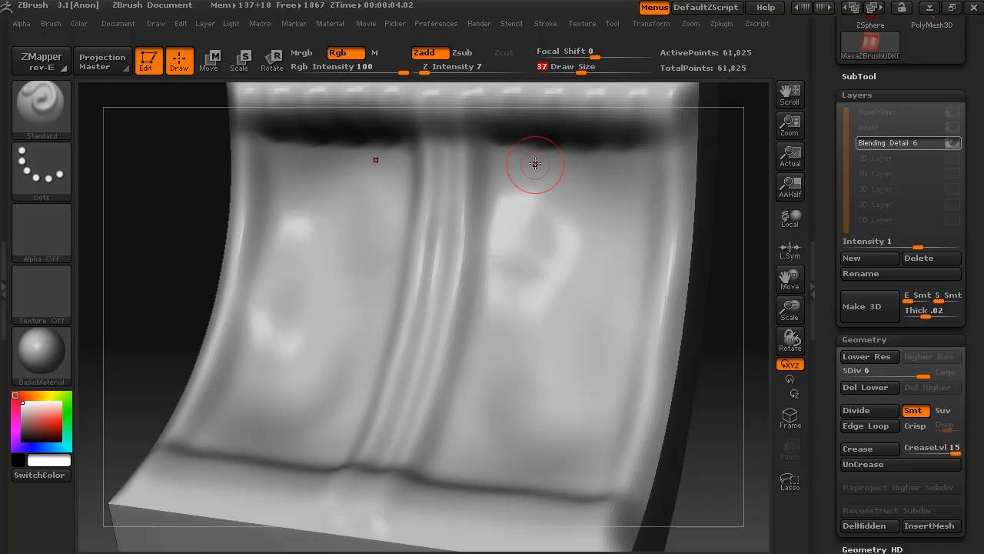
mouse_move(690, 474)
left_mouse_down()
mouse_move(709, 480)
mouse_move(730, 511)
left_mouse_up()
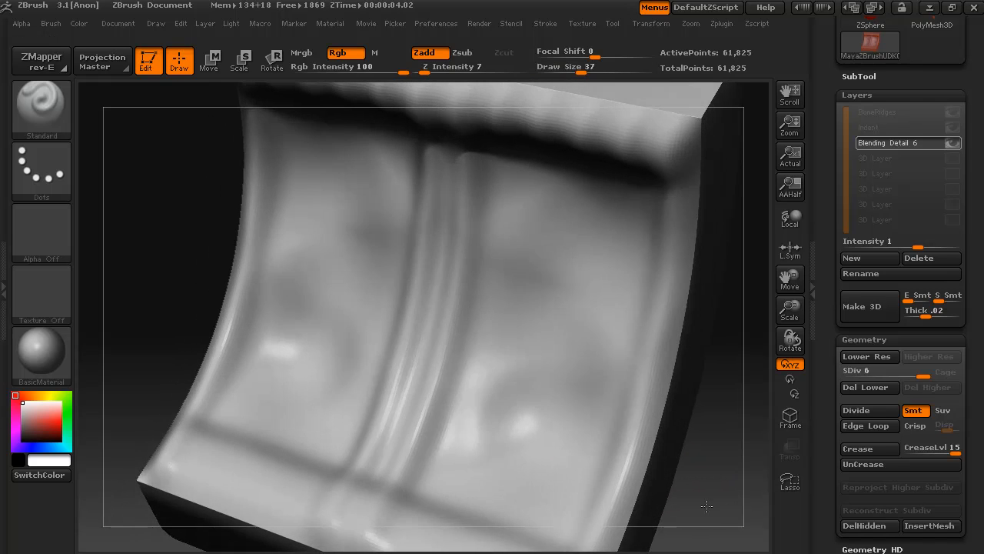
left_click_drag(509, 362, 472, 439)
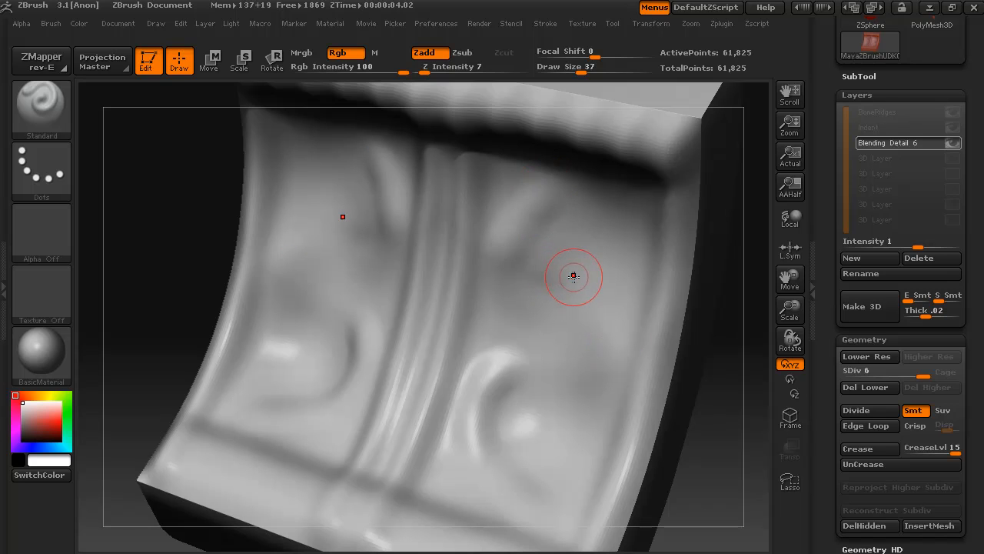
left_click_drag(520, 202, 521, 250)
left_click_drag(580, 315, 585, 380)
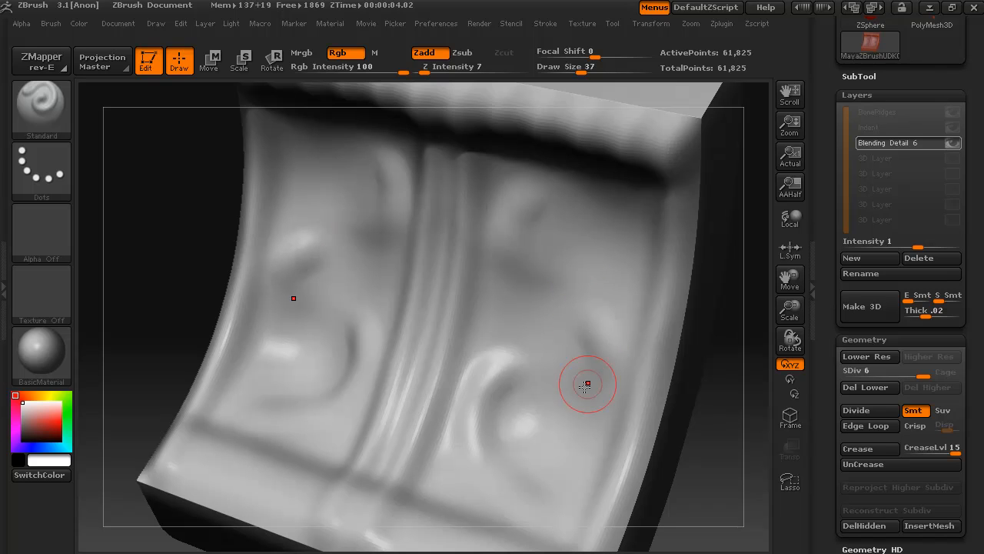
Sculpt a row of slanted folds running down from the ribbed upper band into both panels, continuing out to the side edges
left_click_drag(684, 521, 722, 424)
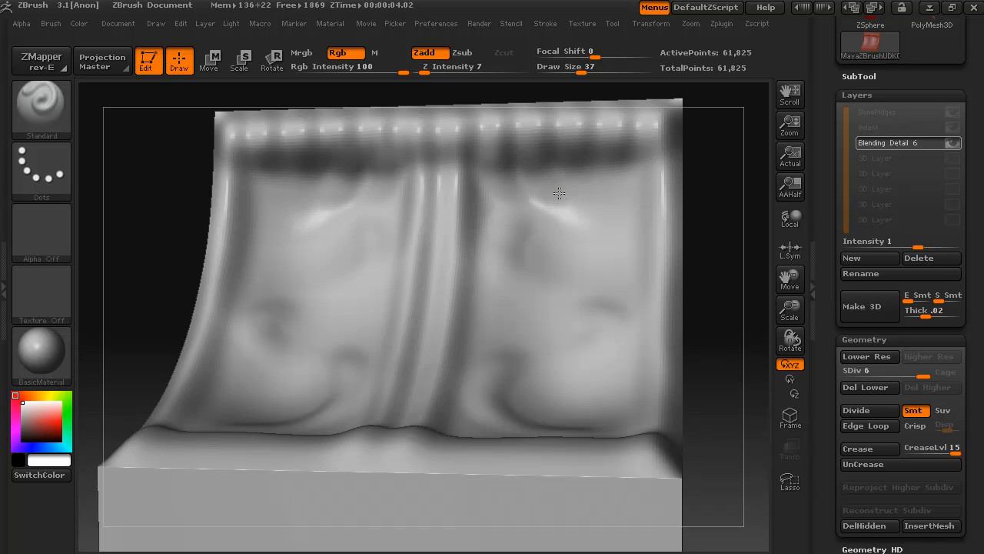
mouse_move(527, 159)
left_mouse_down()
mouse_move(565, 204)
mouse_move(559, 192)
mouse_move(571, 198)
left_mouse_up()
left_click_drag(571, 154, 615, 208)
left_click_drag(610, 142, 642, 198)
mouse_move(710, 367)
left_mouse_down()
mouse_move(712, 359)
mouse_move(688, 369)
mouse_move(699, 369)
left_mouse_up()
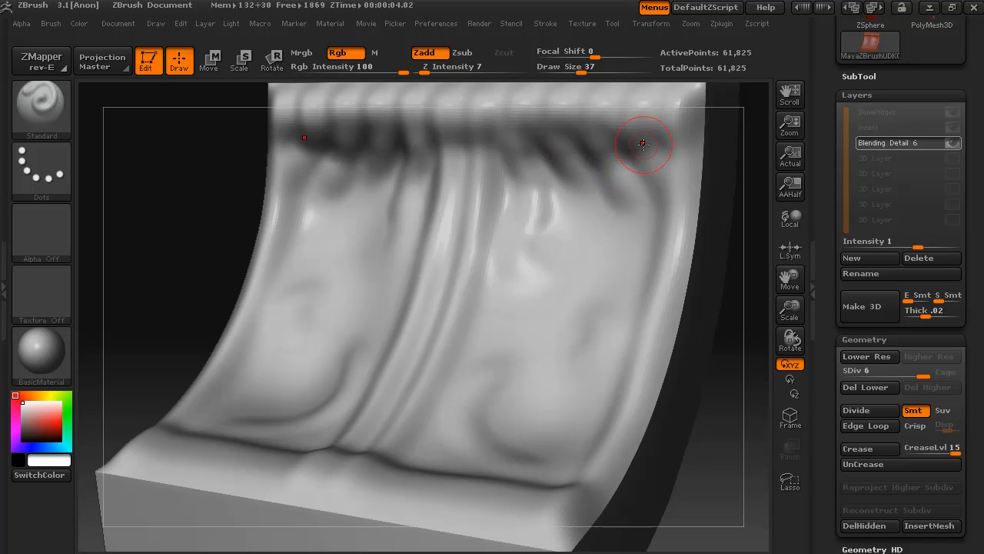
mouse_move(743, 396)
left_mouse_down()
mouse_move(727, 398)
mouse_move(732, 377)
mouse_move(750, 391)
mouse_move(774, 384)
left_mouse_up()
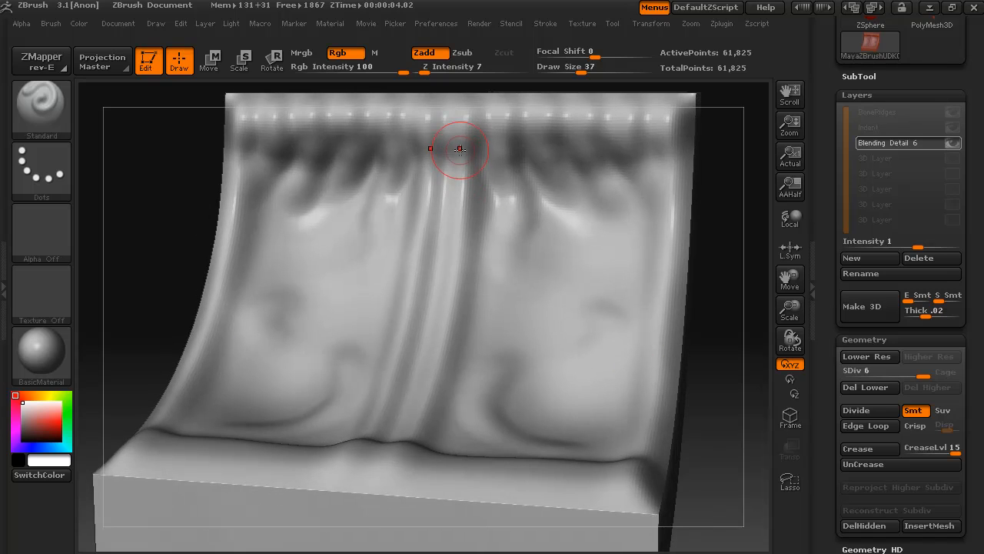
left_click_drag(670, 143, 672, 175)
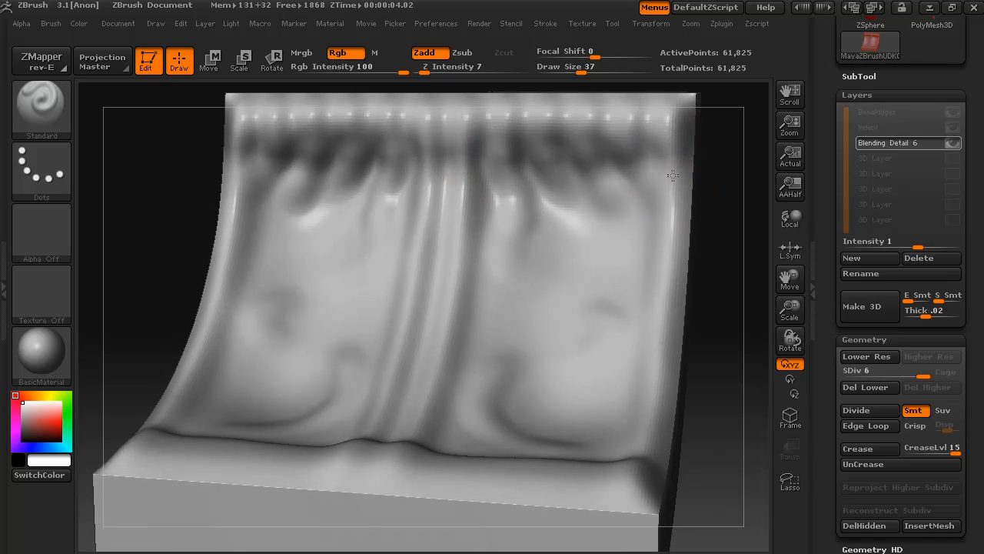
mouse_move(721, 303)
left_mouse_down()
mouse_move(695, 305)
mouse_move(743, 295)
mouse_move(712, 290)
mouse_move(718, 297)
left_mouse_up()
left_click_drag(709, 304, 725, 288)
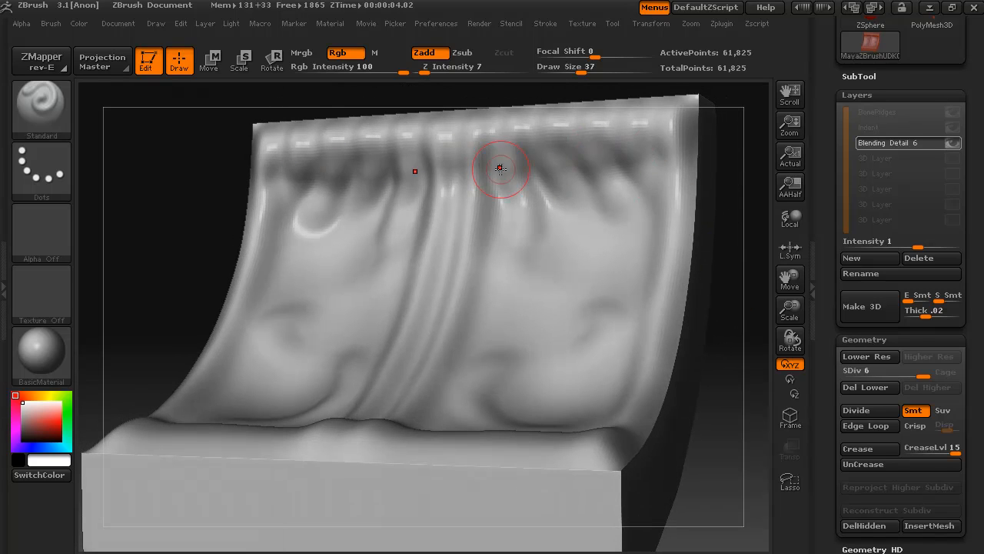
Extend the lower scroll curves down to the base moulding with short strokes toward the panels' outer corners
left_click_drag(728, 386, 710, 415)
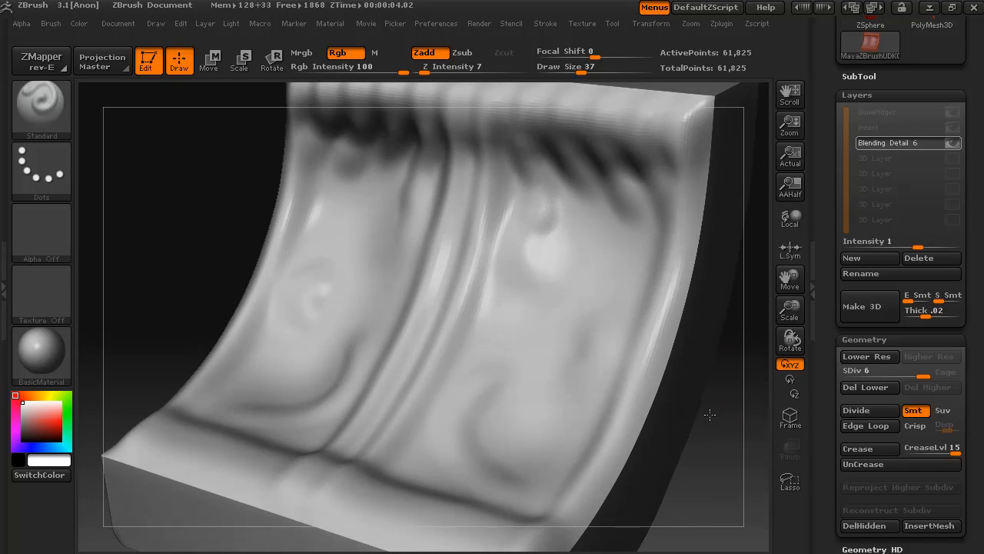
left_click_drag(715, 475, 713, 336)
mouse_move(706, 413)
left_mouse_down()
mouse_move(687, 408)
mouse_move(709, 409)
left_mouse_up()
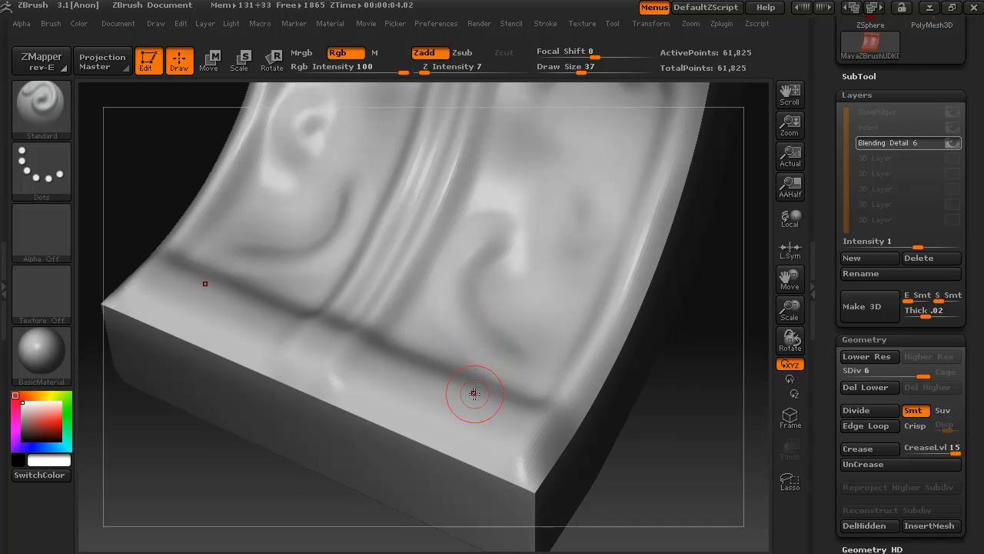
mouse_move(473, 358)
left_mouse_down()
mouse_move(503, 394)
mouse_move(523, 385)
left_mouse_up()
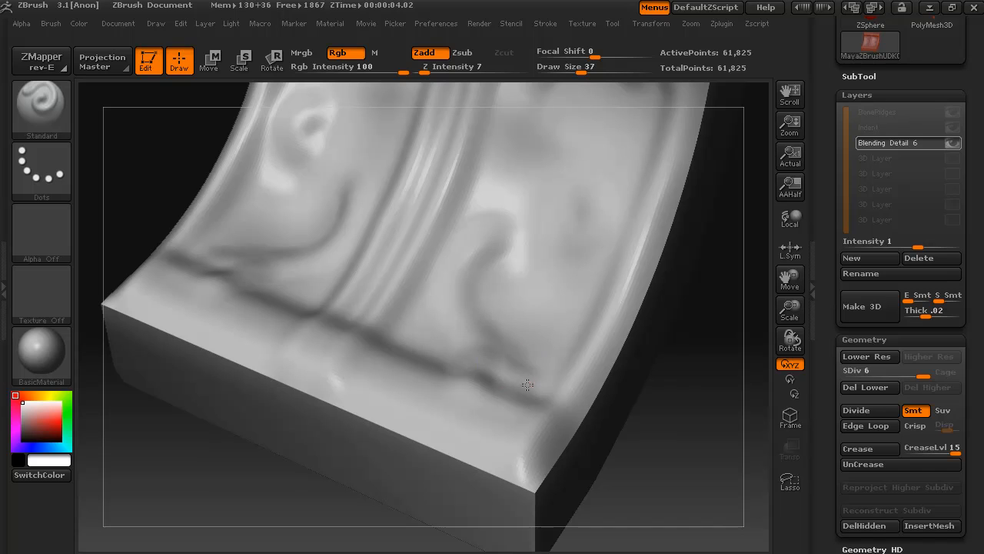
mouse_move(683, 447)
left_mouse_down()
mouse_move(723, 408)
mouse_move(670, 439)
left_mouse_up()
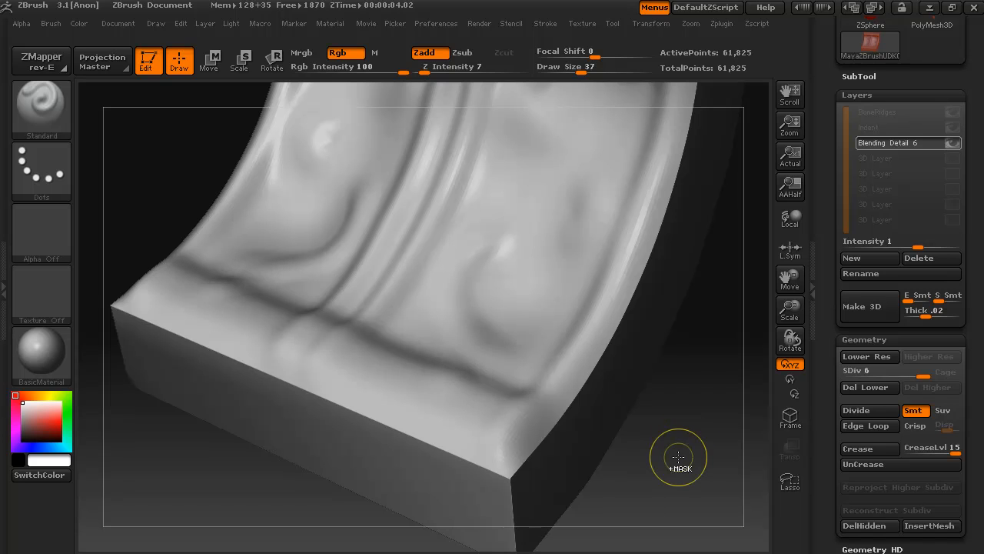
mouse_move(670, 462)
left_mouse_down()
mouse_move(710, 459)
mouse_move(659, 435)
left_mouse_up()
left_click_drag(539, 354, 594, 387)
left_click_drag(561, 348, 593, 387)
left_click_drag(560, 352, 592, 387)
Deepen the lower scroll grooves from the outer base corners up around each curl, defining the lip above the base
mouse_move(682, 446)
left_mouse_down()
mouse_move(669, 416)
mouse_move(654, 466)
mouse_move(598, 465)
left_mouse_up()
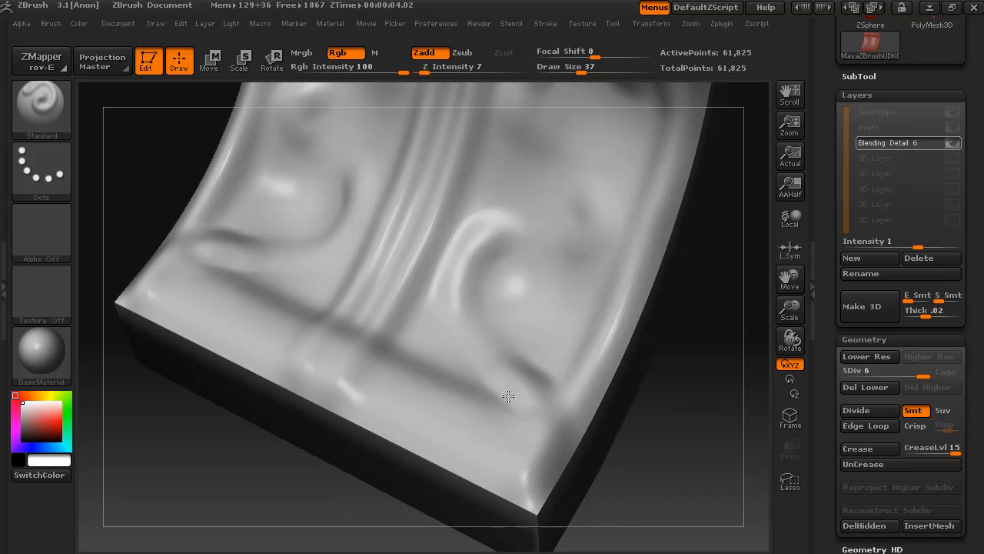
mouse_move(523, 387)
left_mouse_down()
mouse_move(472, 334)
mouse_move(469, 251)
left_mouse_up()
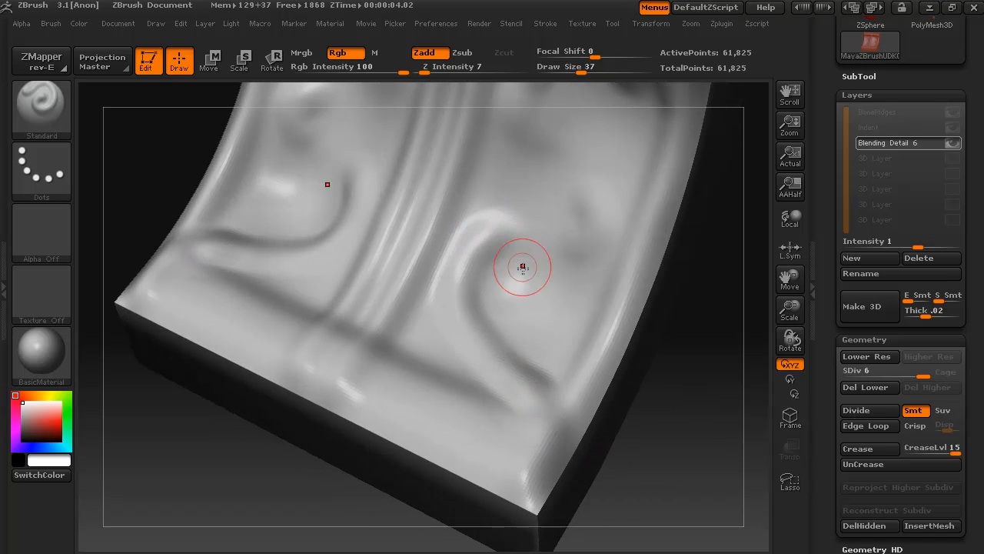
mouse_move(661, 479)
left_mouse_down()
mouse_move(676, 453)
mouse_move(569, 308)
left_mouse_up()
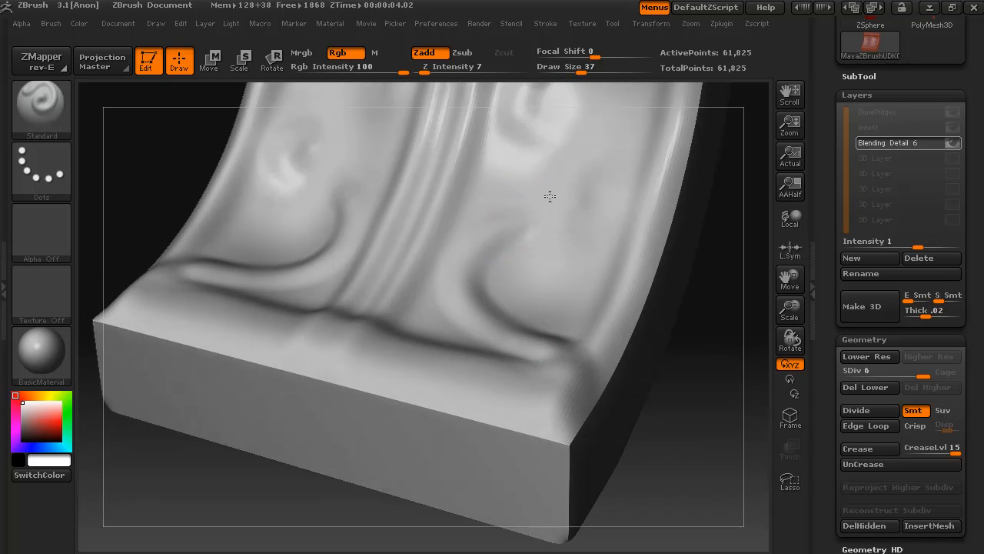
mouse_move(695, 404)
left_mouse_down()
mouse_move(721, 406)
mouse_move(683, 435)
mouse_move(700, 419)
mouse_move(686, 413)
mouse_move(692, 391)
mouse_move(705, 402)
mouse_move(678, 414)
left_mouse_up()
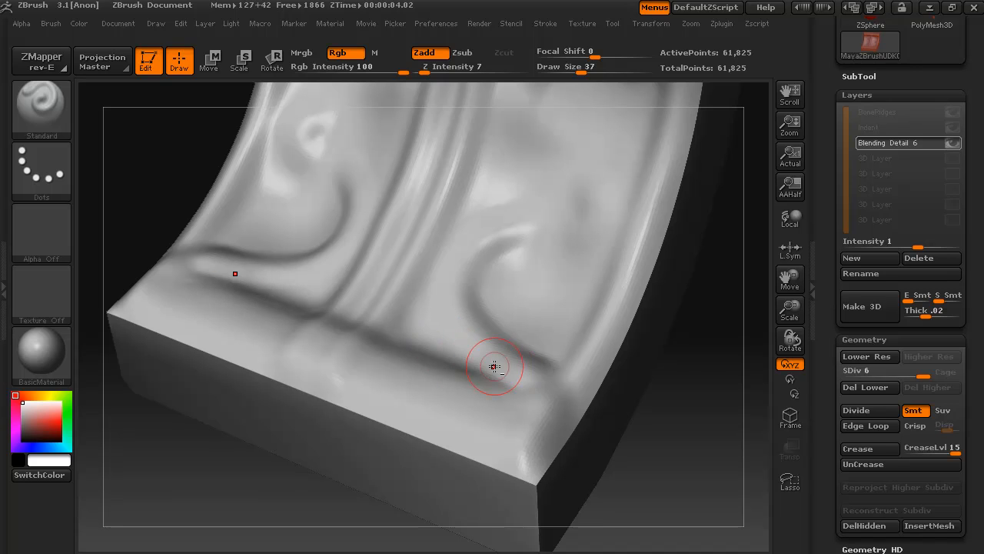
Carve deeper recesses between the central ribs and along their sides where they meet the base moulding
mouse_move(633, 374)
left_mouse_down()
mouse_move(615, 389)
mouse_move(637, 402)
left_mouse_up()
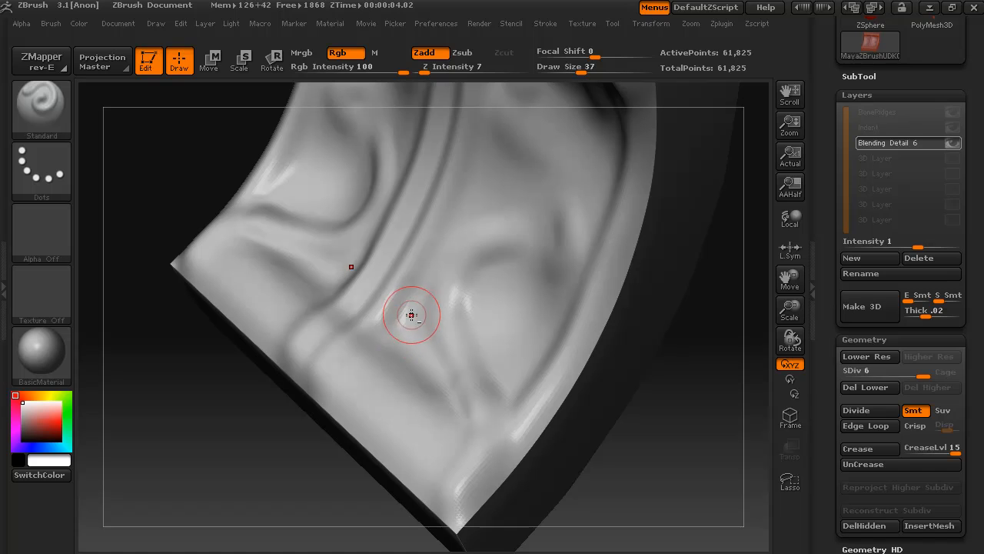
mouse_move(637, 448)
left_mouse_down()
mouse_move(703, 424)
mouse_move(656, 424)
mouse_move(690, 406)
mouse_move(654, 423)
mouse_move(687, 427)
mouse_move(500, 392)
left_mouse_up()
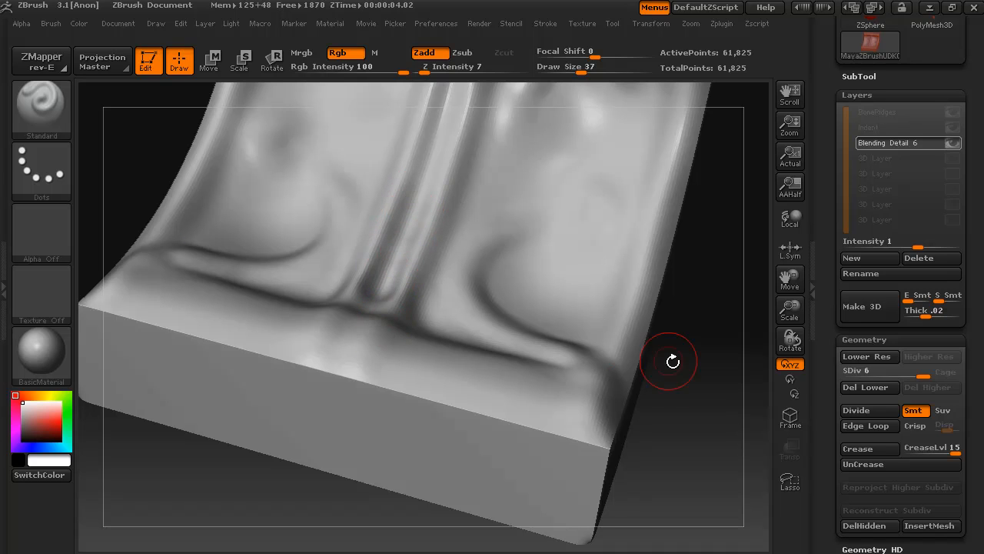
mouse_move(696, 460)
left_mouse_down()
mouse_move(587, 470)
mouse_move(646, 449)
mouse_move(694, 462)
mouse_move(664, 468)
left_mouse_up()
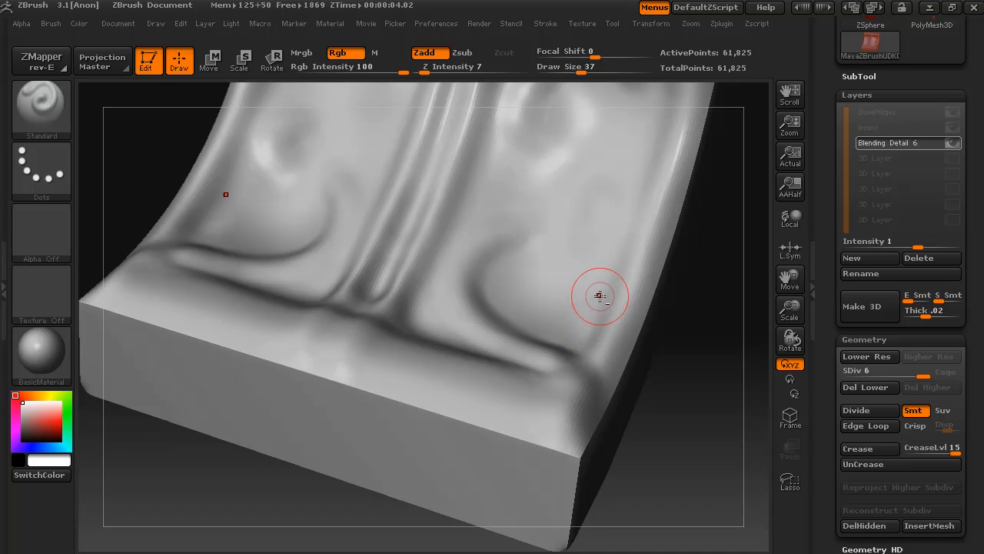
Recess the panels' outer lower corners, refine the lip between scrolls and base, and carve around the central ribs' foot
left_click_drag(673, 428, 666, 458)
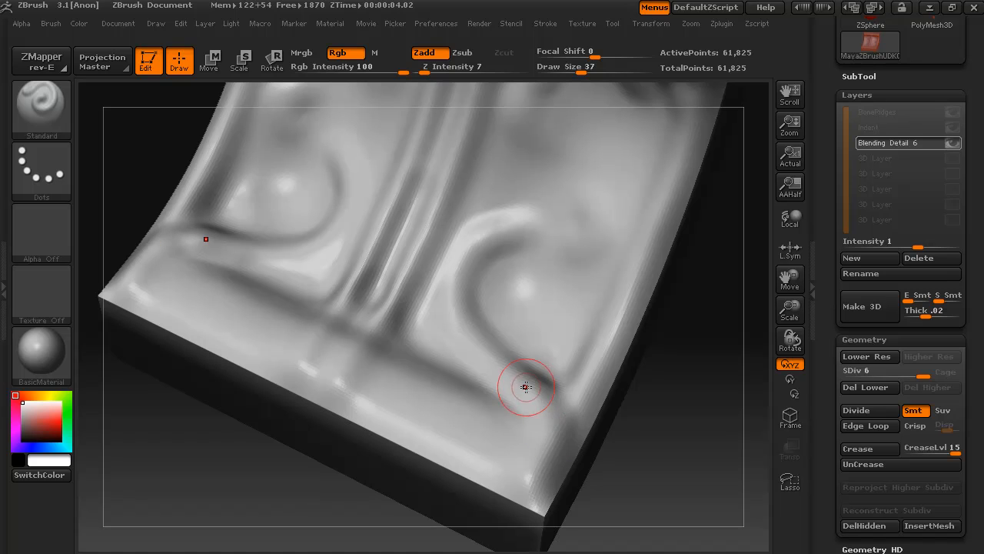
mouse_move(701, 471)
left_mouse_down()
mouse_move(639, 445)
mouse_move(665, 439)
left_mouse_up()
left_click_drag(528, 359, 474, 345)
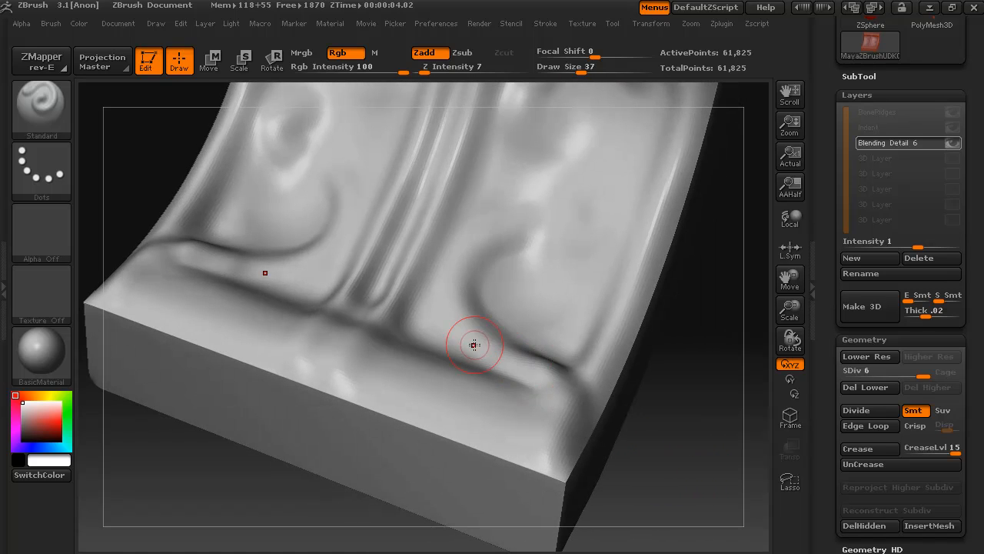
mouse_move(704, 478)
left_mouse_down()
mouse_move(669, 471)
mouse_move(703, 469)
mouse_move(709, 448)
left_mouse_up()
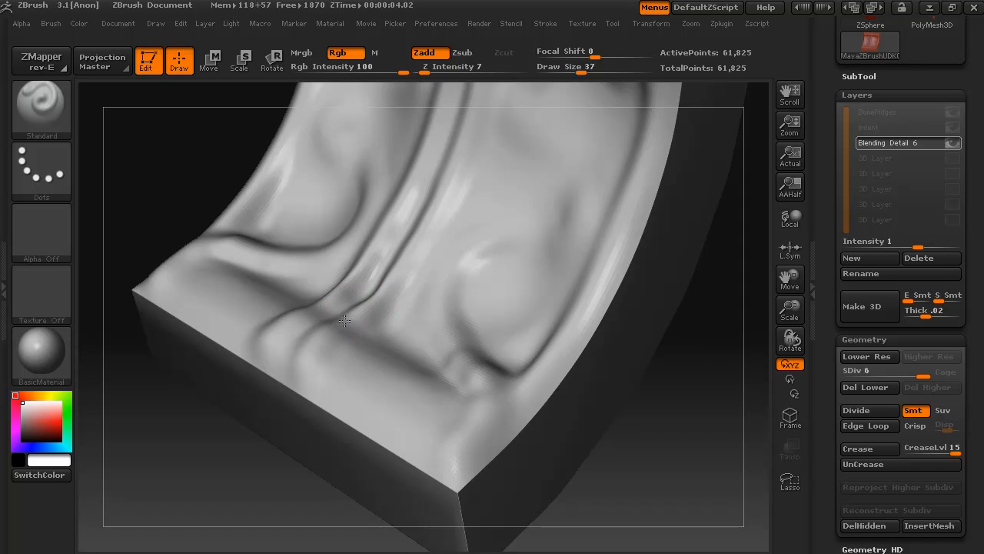
Shape the outer ends of the base moulding where the scroll lips meet the side borders
mouse_move(635, 487)
left_mouse_down()
mouse_move(683, 463)
mouse_move(676, 485)
mouse_move(617, 472)
left_mouse_up()
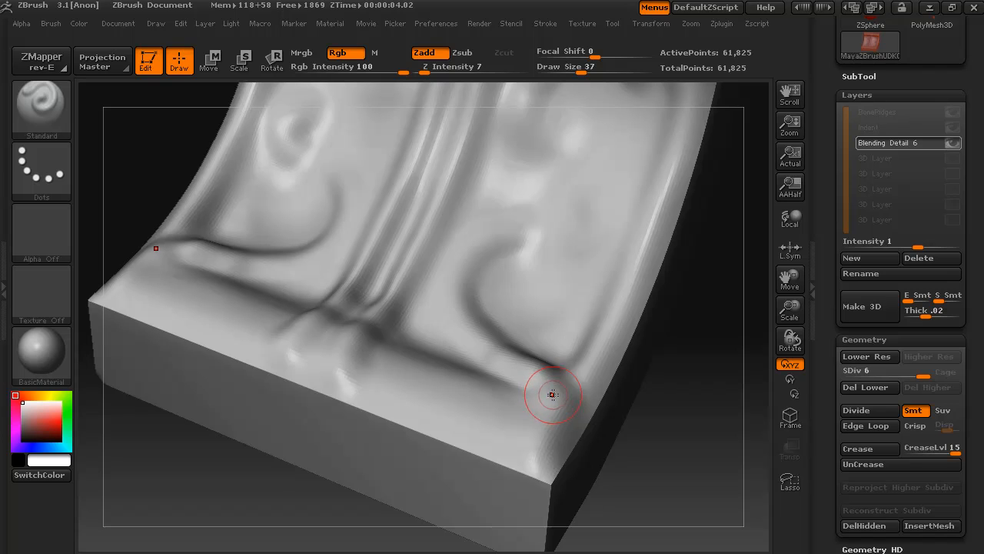
left_click_drag(582, 371, 570, 392)
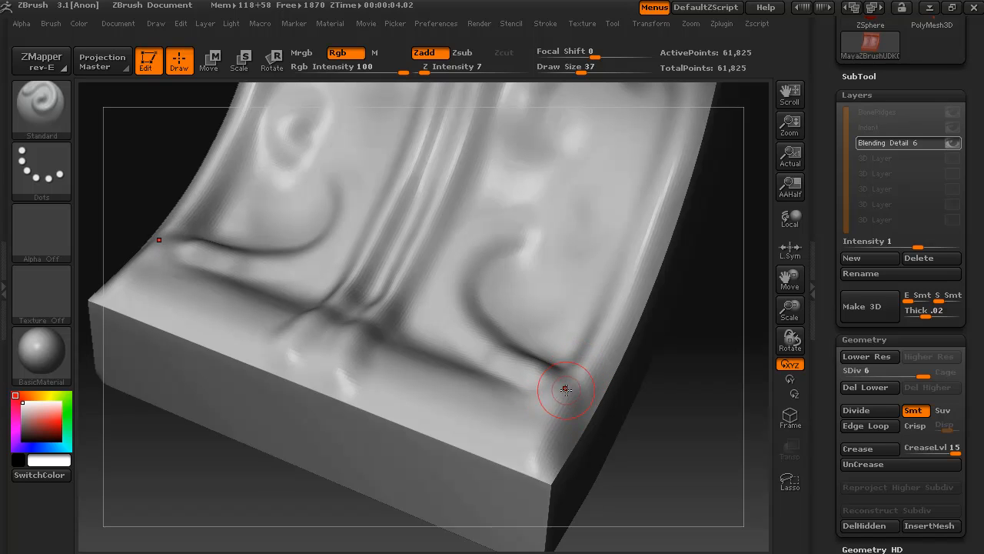
mouse_move(663, 501)
left_mouse_down()
mouse_move(690, 485)
mouse_move(679, 477)
left_mouse_up()
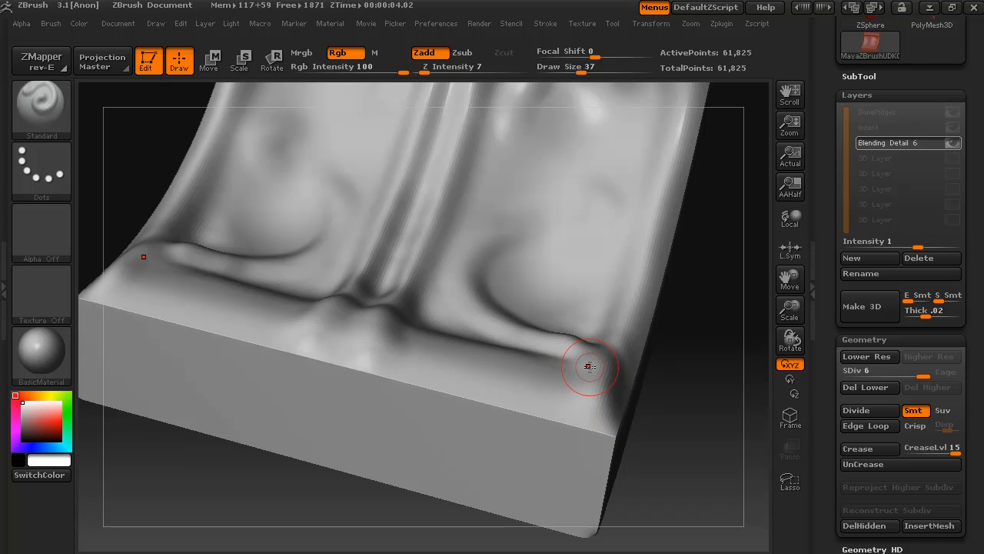
left_click_drag(594, 372, 587, 366)
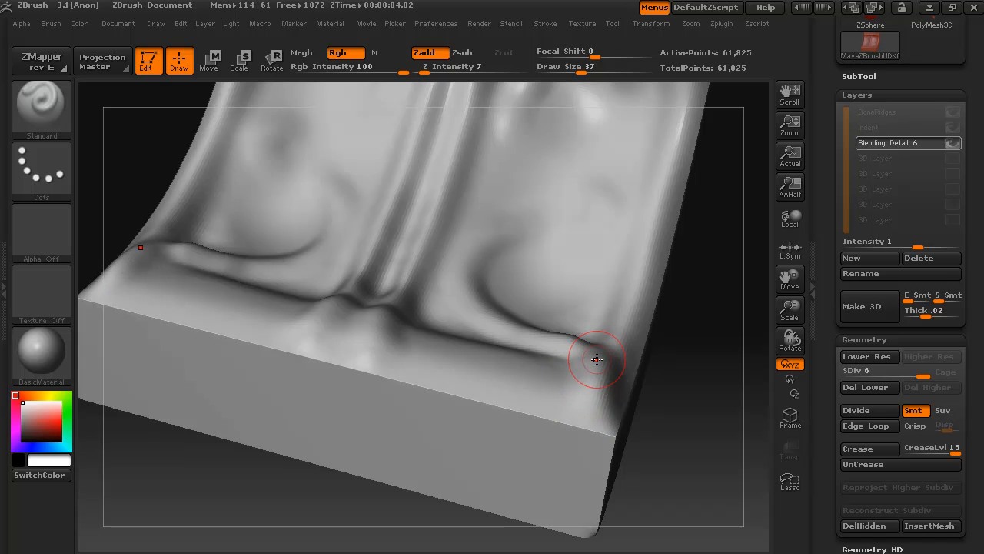
Build up the rounded ends of the central ribs where they run over the base moulding
left_click_drag(697, 471, 538, 416)
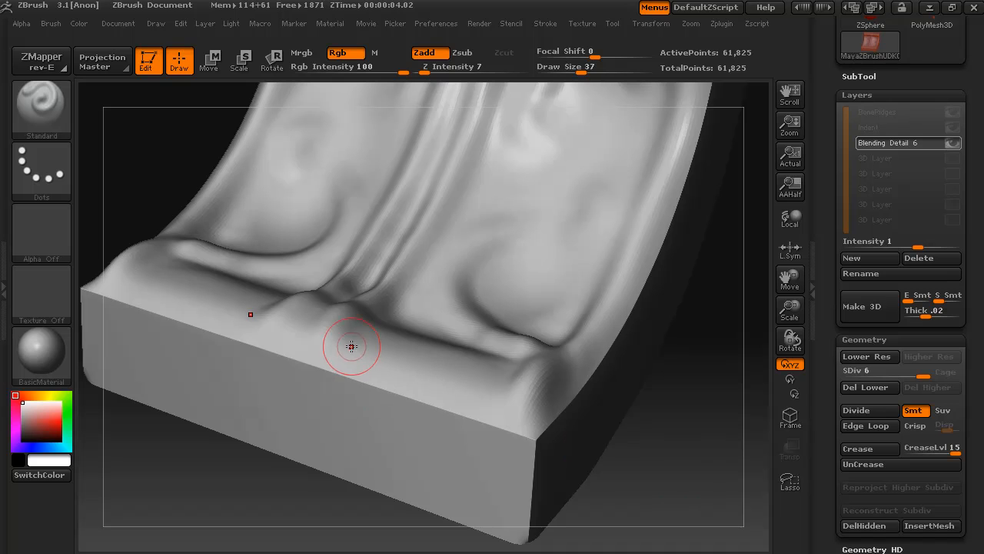
left_click(321, 348)
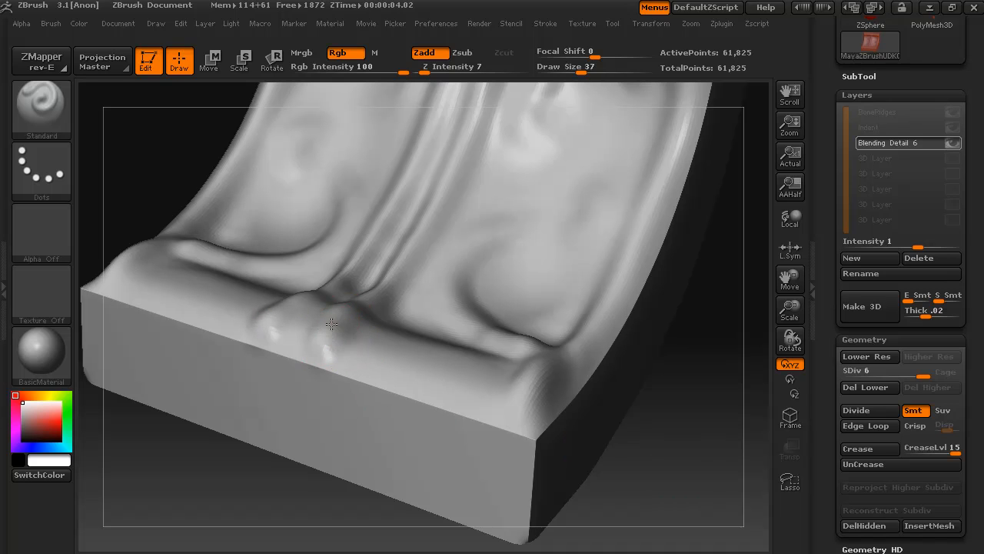
left_click_drag(648, 475, 636, 459)
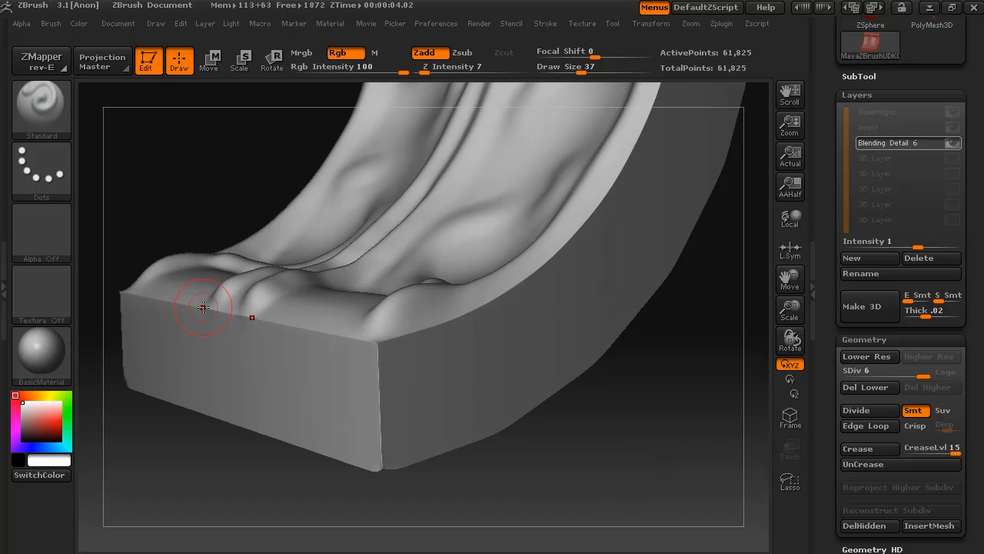
left_click_drag(209, 519, 221, 524)
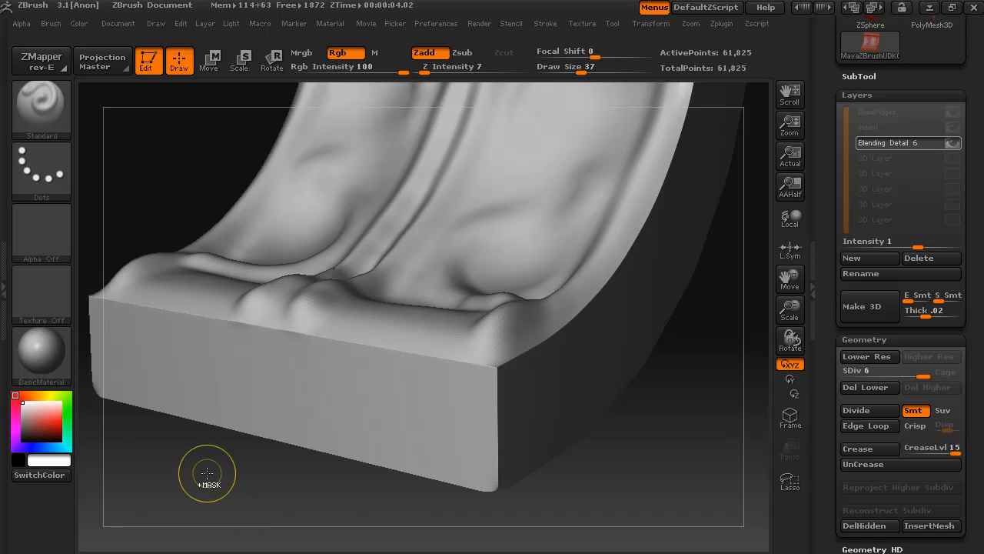
Carve the groove between the central rib ends down over the base moulding to its front edge
left_click_drag(189, 534, 187, 512)
mouse_move(318, 374)
left_mouse_down()
mouse_move(321, 345)
mouse_move(340, 345)
mouse_move(326, 341)
mouse_move(328, 350)
left_mouse_up()
mouse_move(583, 478)
left_mouse_down()
mouse_move(725, 449)
mouse_move(686, 459)
left_mouse_up()
left_click_drag(229, 516, 219, 540)
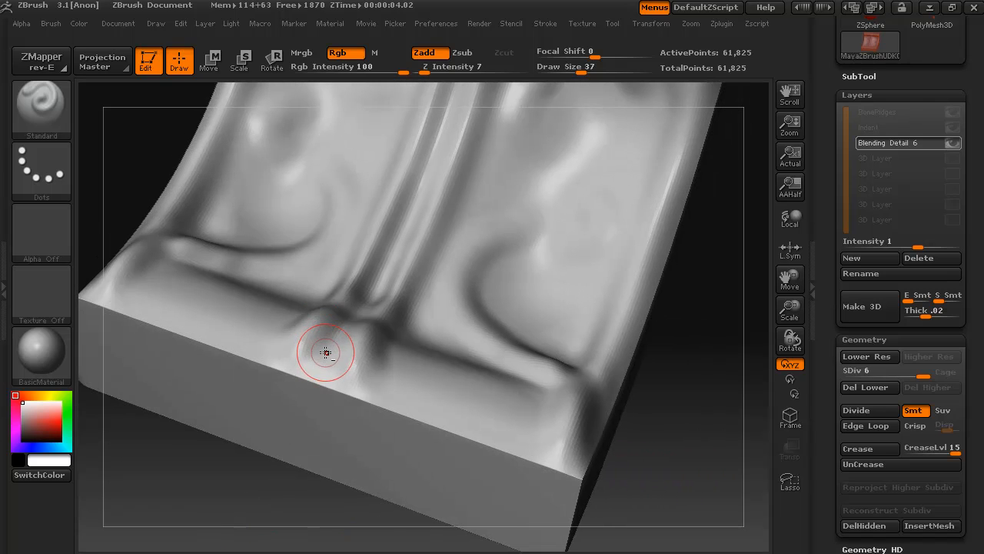
left_click_drag(325, 349, 322, 360)
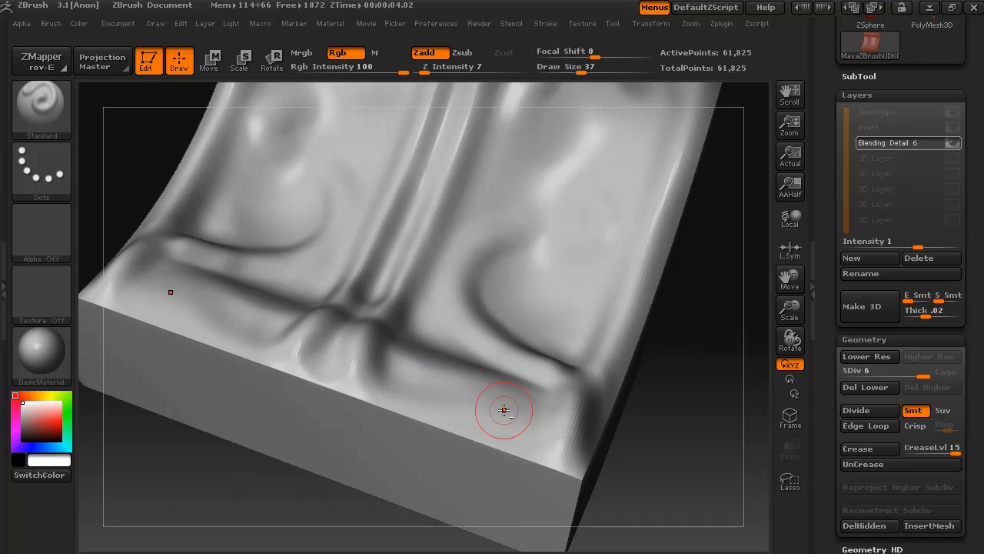
Recess the base moulding on both sides of the central ribs out to the corner lips, and frame the whole block
mouse_move(682, 452)
left_mouse_down()
mouse_move(637, 451)
mouse_move(646, 465)
left_mouse_up()
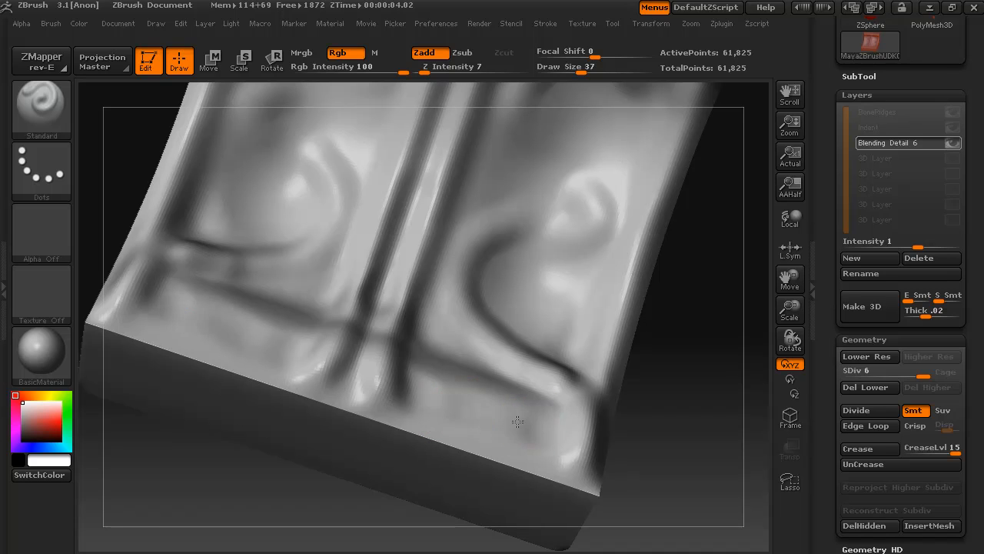
mouse_move(670, 466)
left_mouse_down()
mouse_move(605, 446)
mouse_move(622, 451)
left_mouse_up()
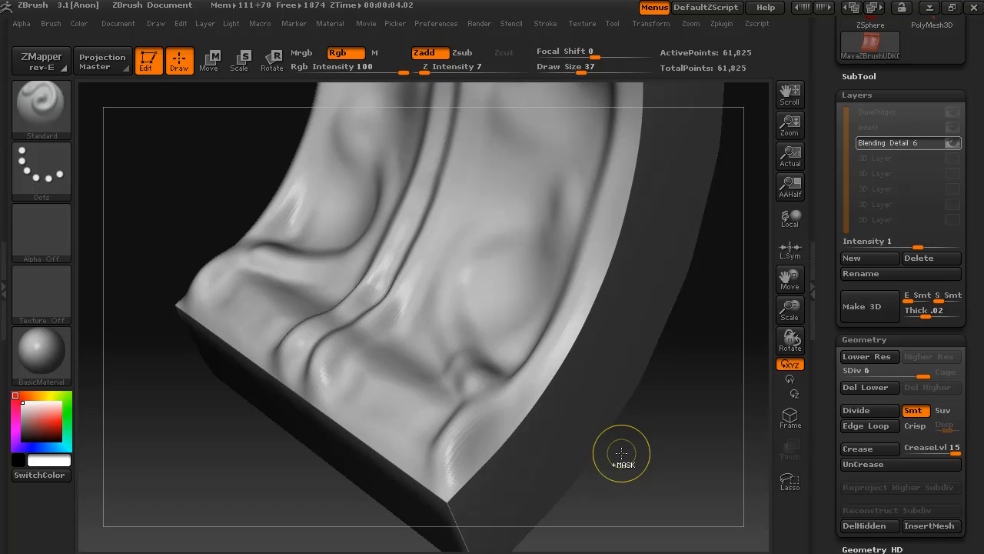
mouse_move(622, 453)
left_mouse_down()
mouse_move(653, 464)
mouse_move(692, 446)
mouse_move(651, 445)
left_mouse_up()
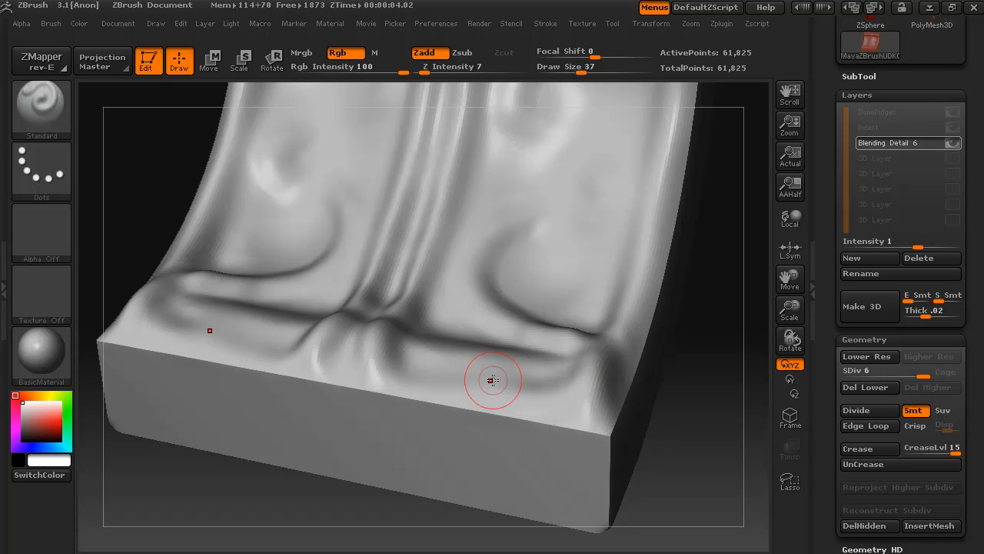
left_click_drag(692, 408, 662, 426)
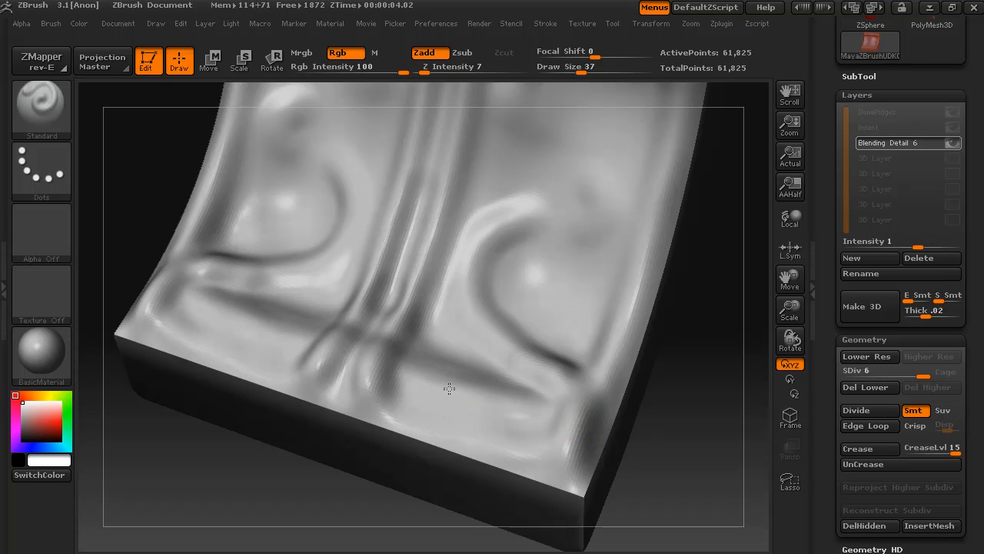
left_click_drag(689, 473, 540, 451)
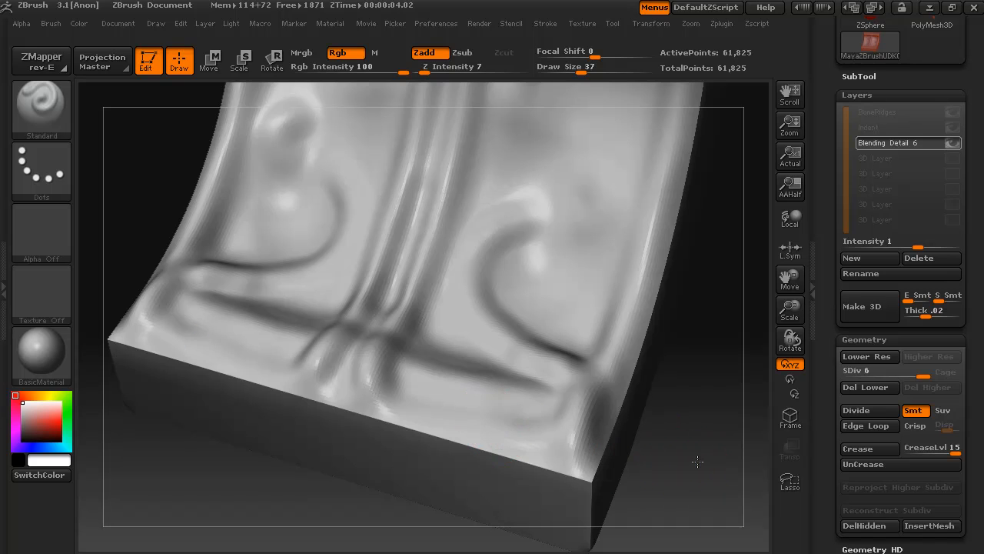
key("f")
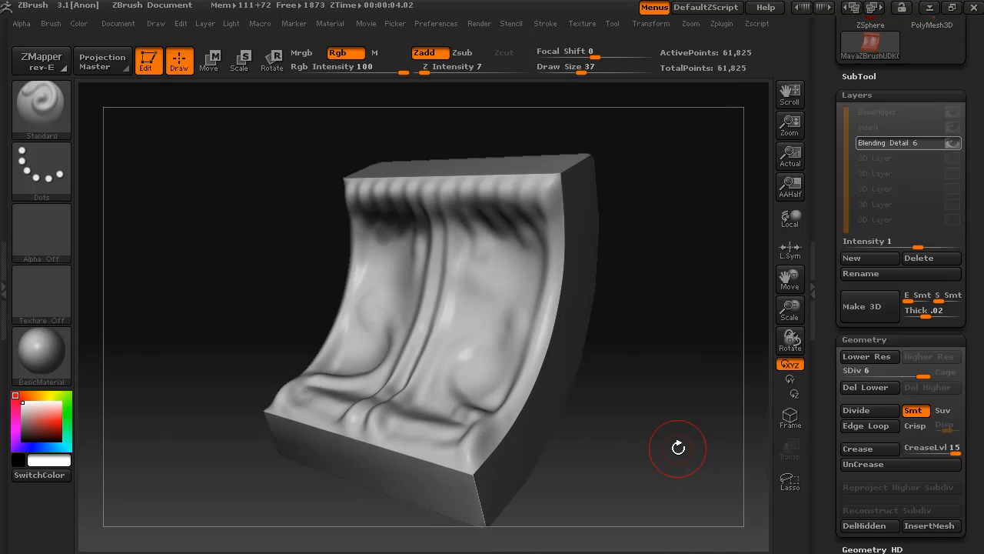